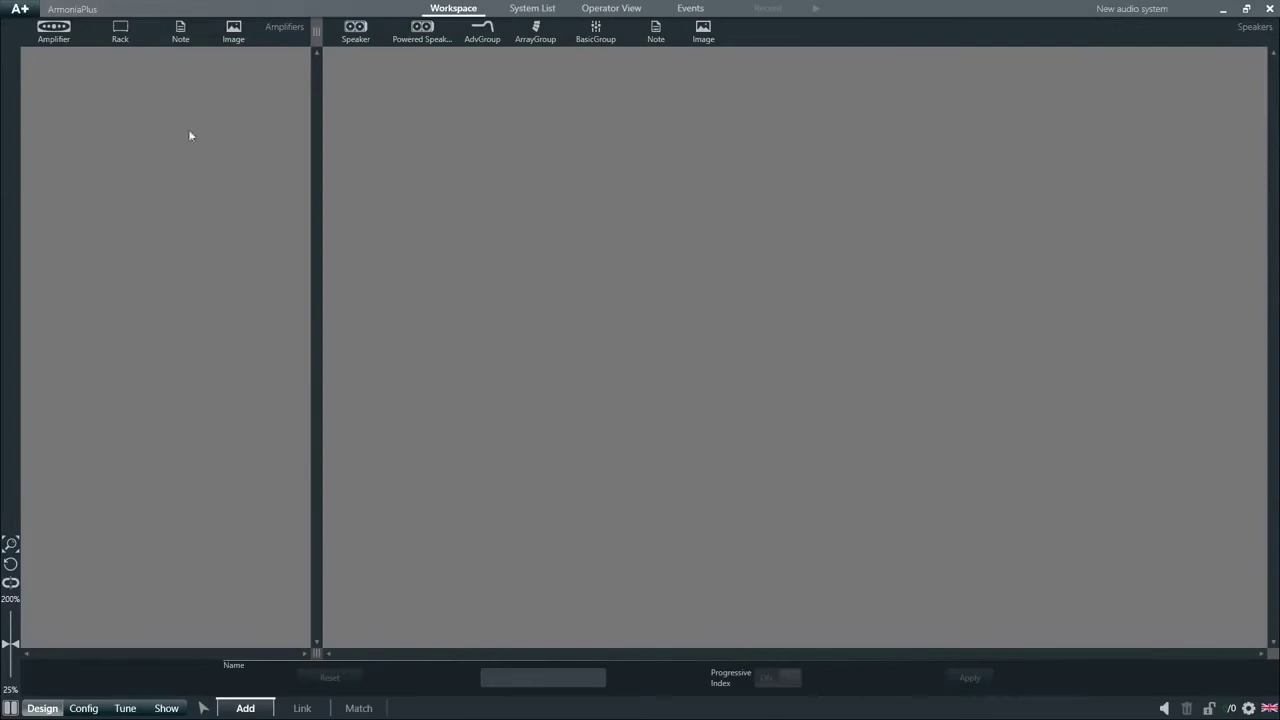
- Open the project file New audio system.paw3 through Open Project in the A+ menu
{"action": "left_click", "coordinate": [28, 10]}
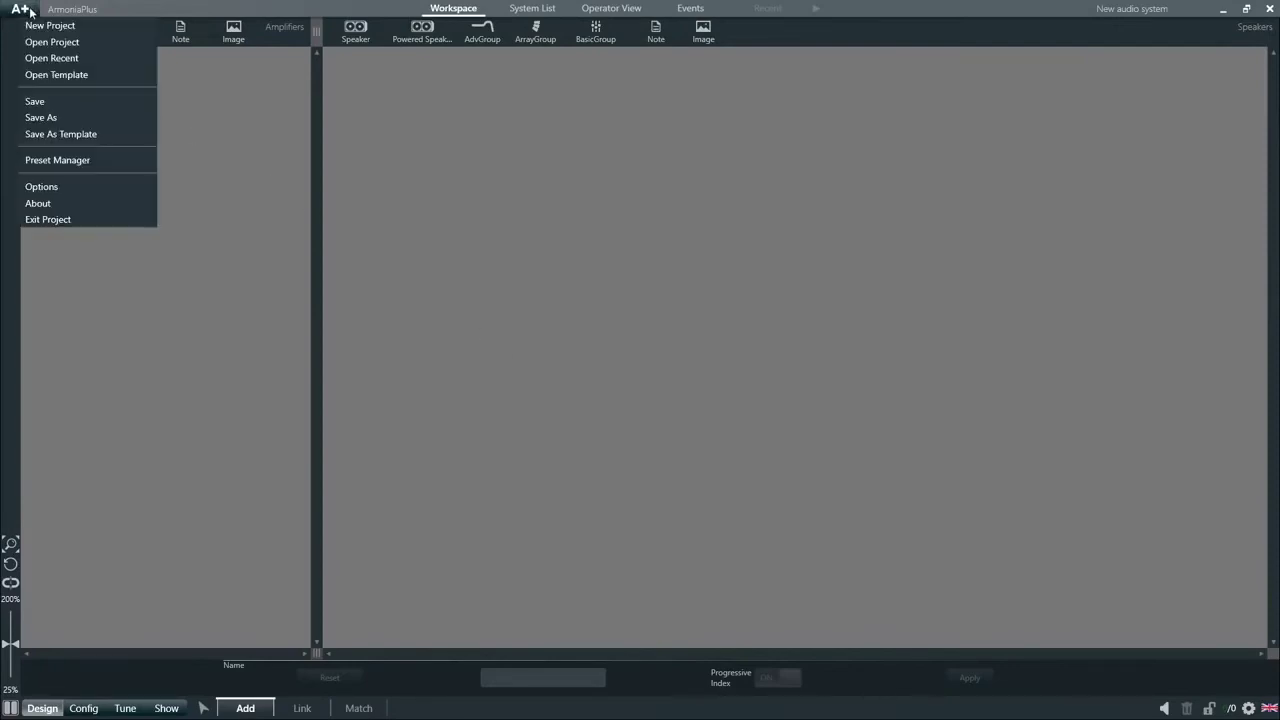
{"action": "left_click", "coordinate": [50, 40]}
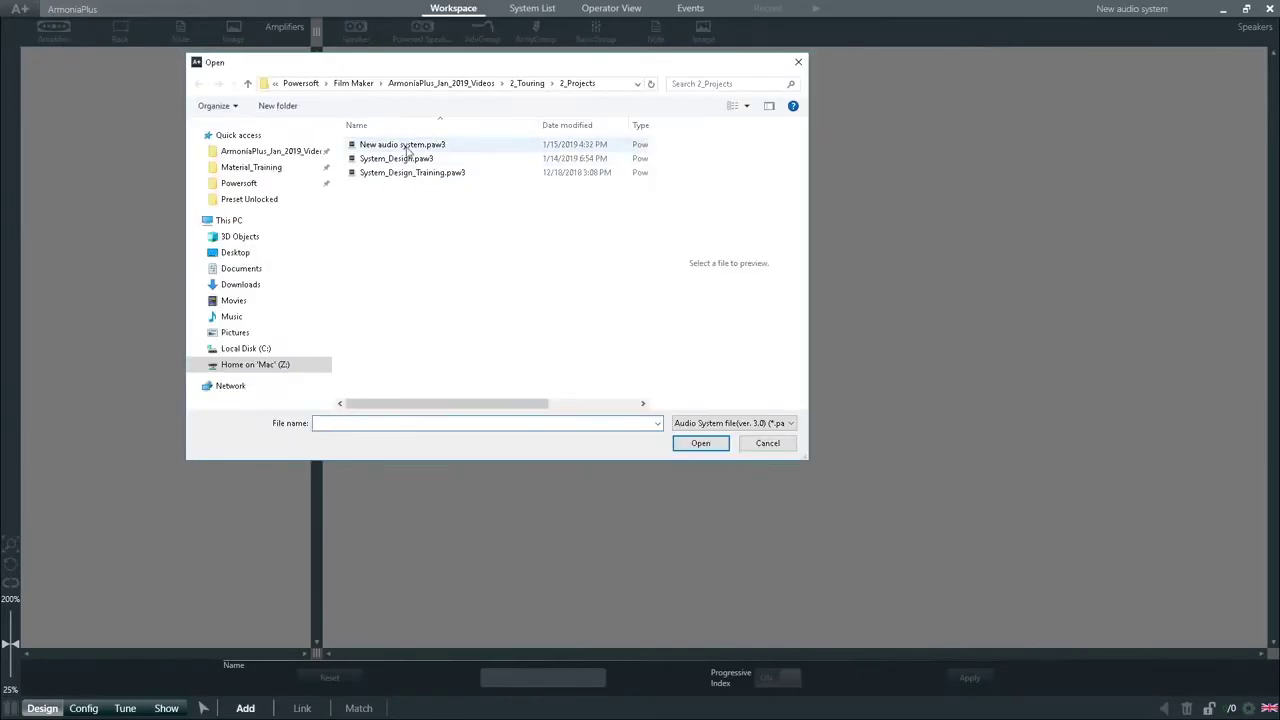
{"action": "left_click", "coordinate": [405, 145]}
{"action": "left_click", "coordinate": [720, 443]}
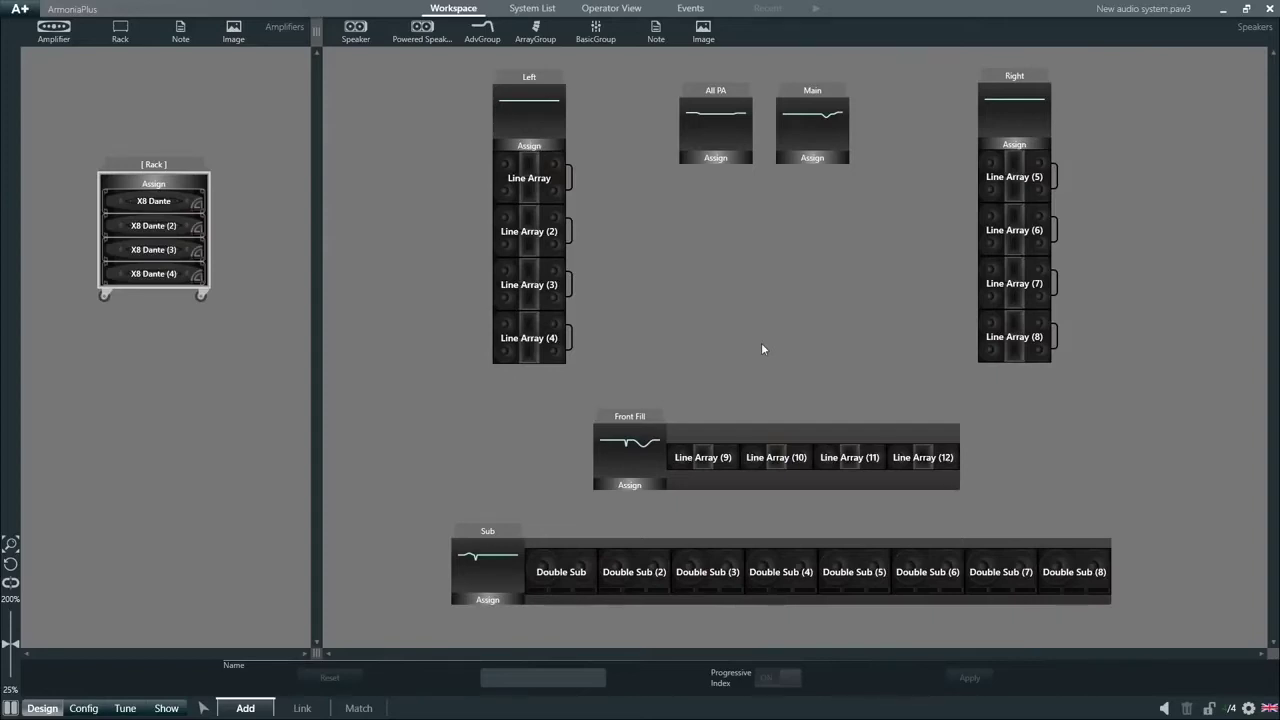
{"action": "key", "text": "a"}
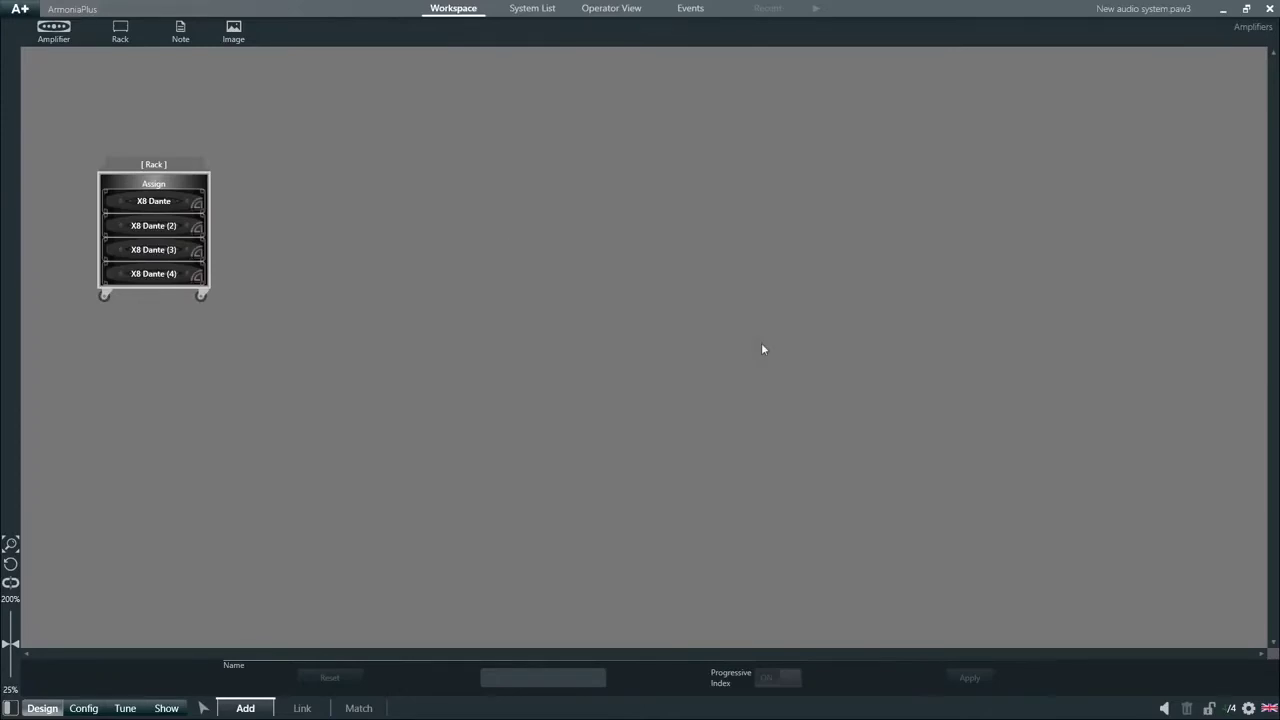
{"action": "key", "text": "s"}
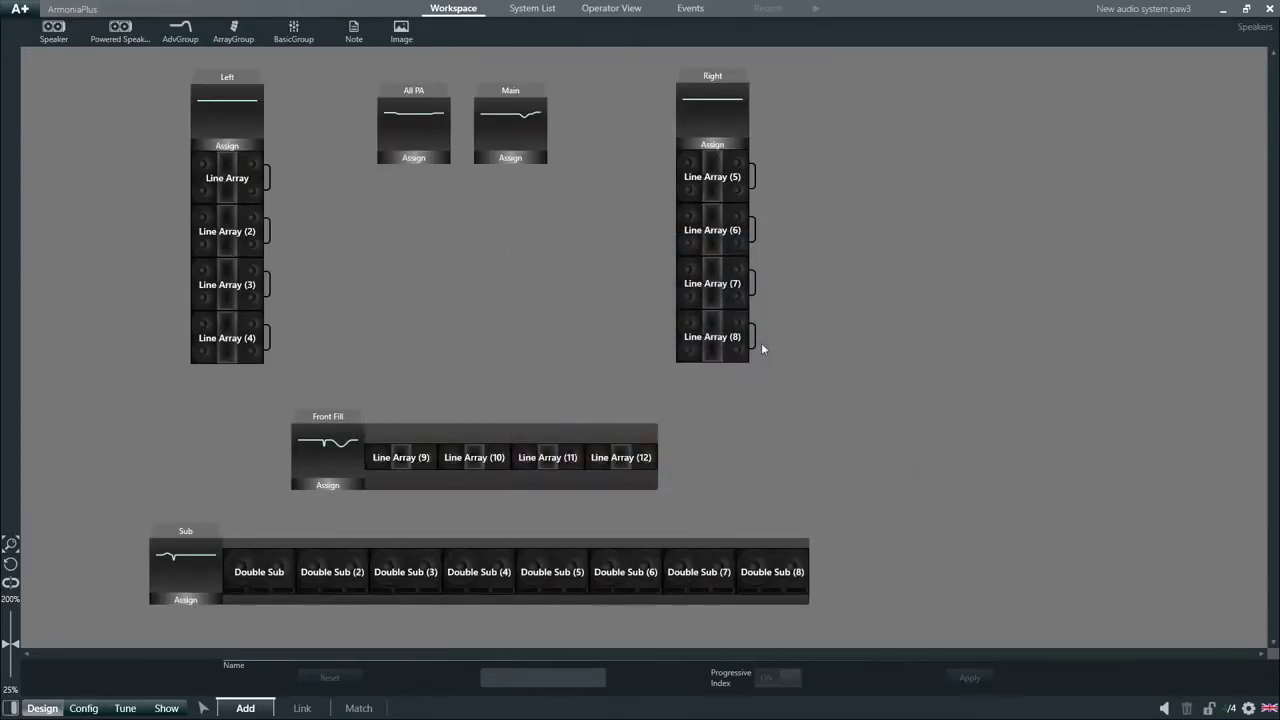
{"action": "key", "text": "d"}
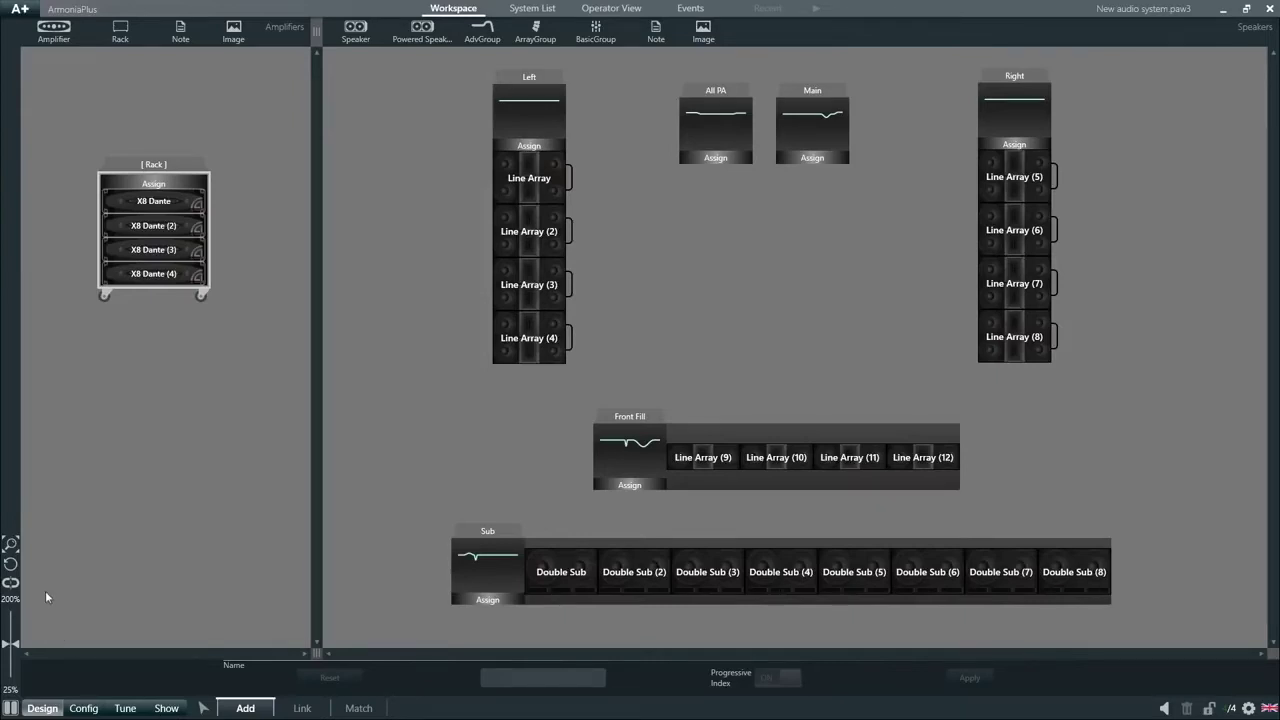
- Cycle through the Design, Config, Tune and Show workflow steps, returning to Design
{"action": "key", "text": "q"}
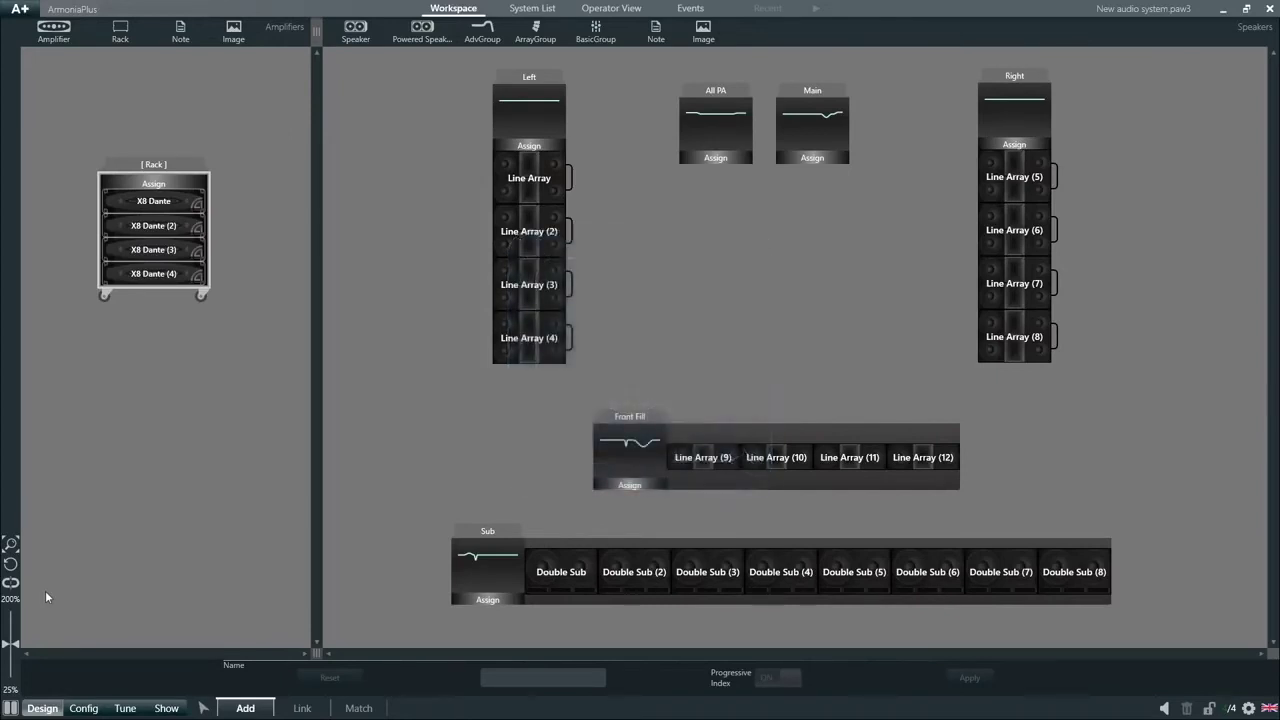
{"action": "key", "text": "w"}
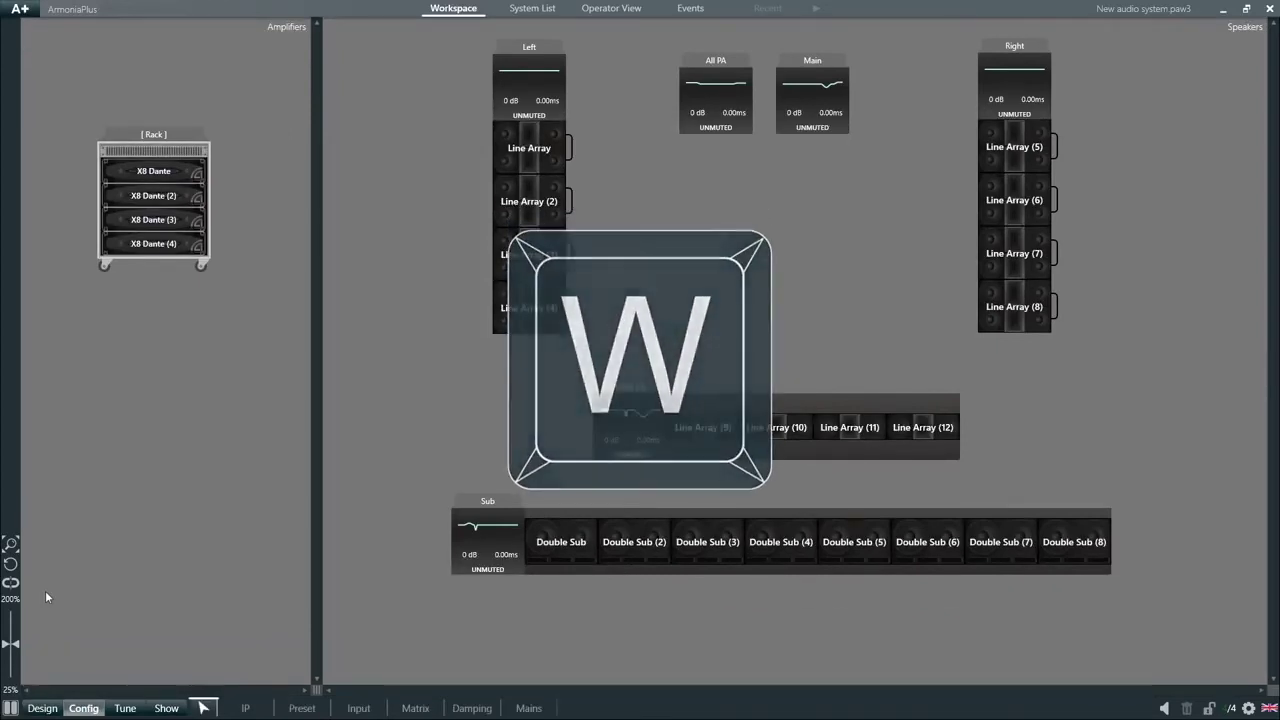
{"action": "key", "text": "e"}
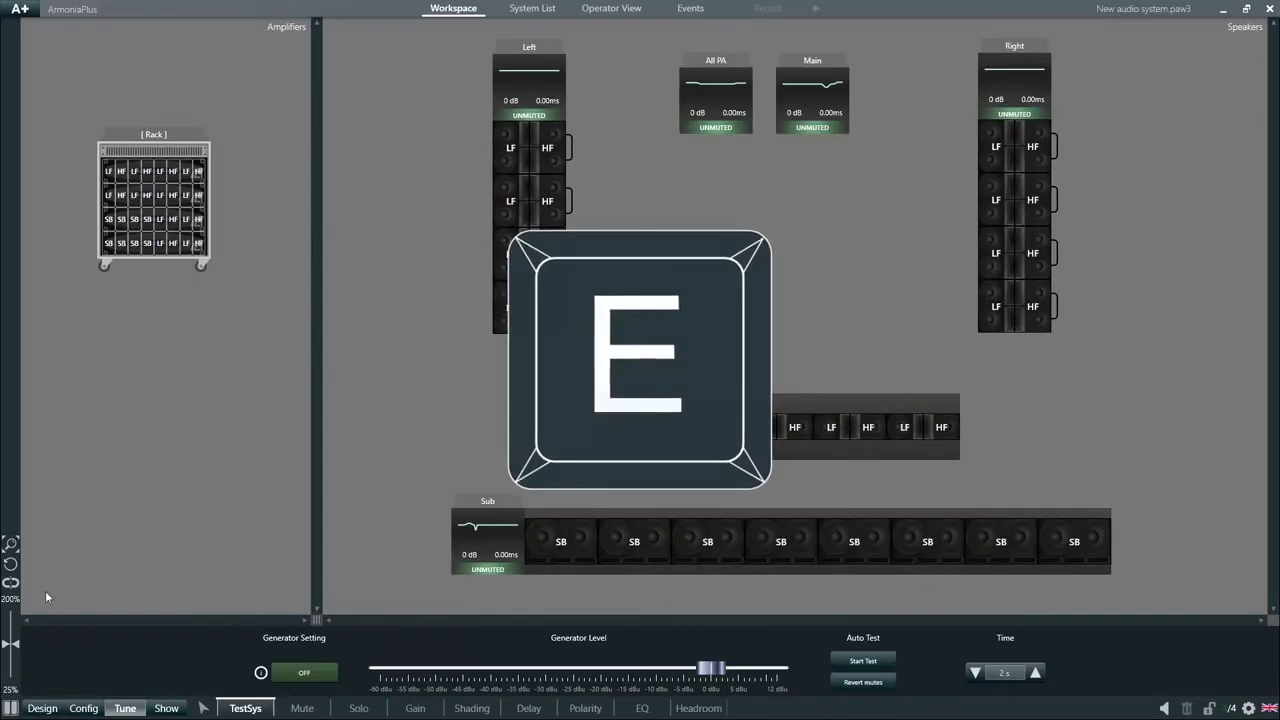
{"action": "key", "text": "r"}
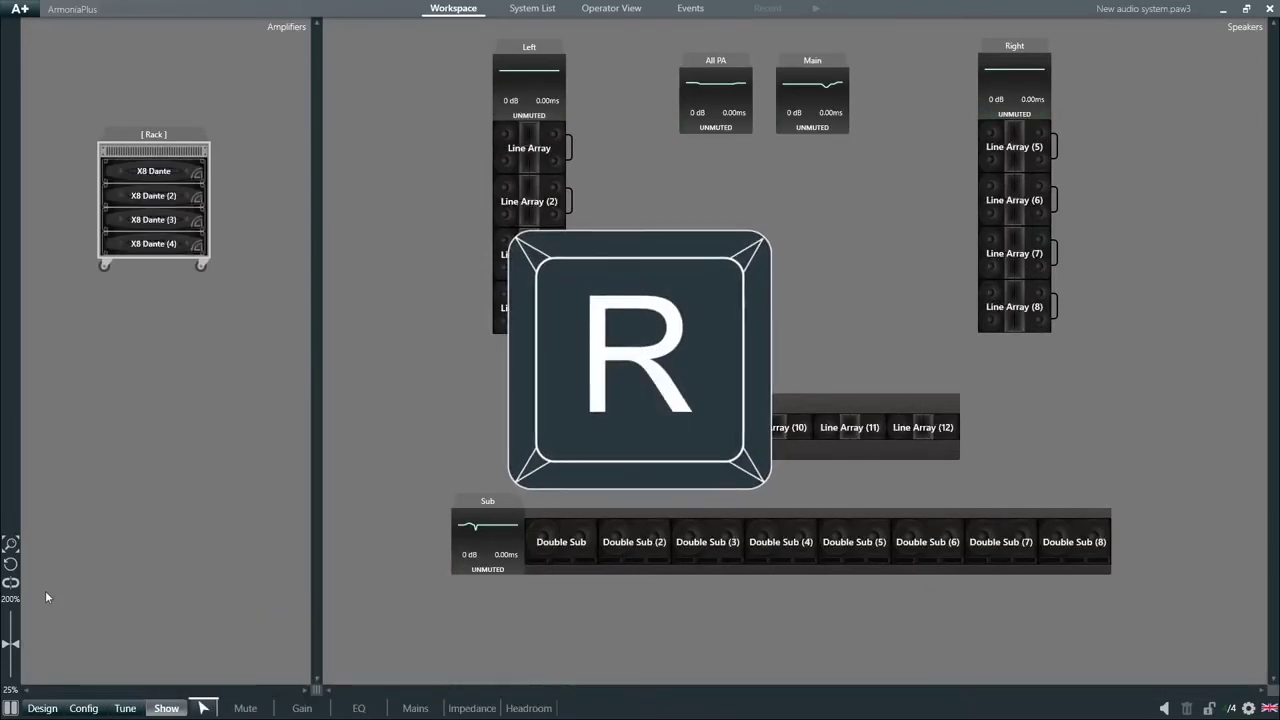
{"action": "key", "text": "q"}
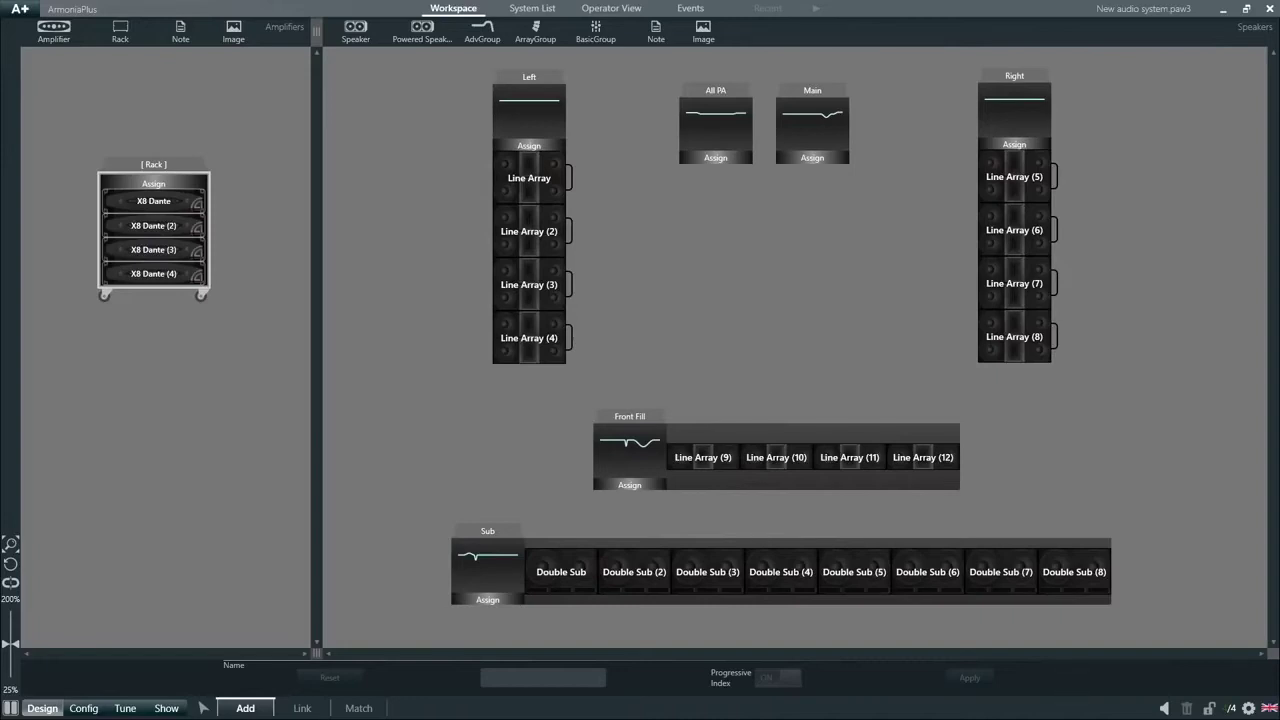
- Step through Design's Add, Link and Match stages, finishing in Show mode
{"action": "key", "text": "1"}
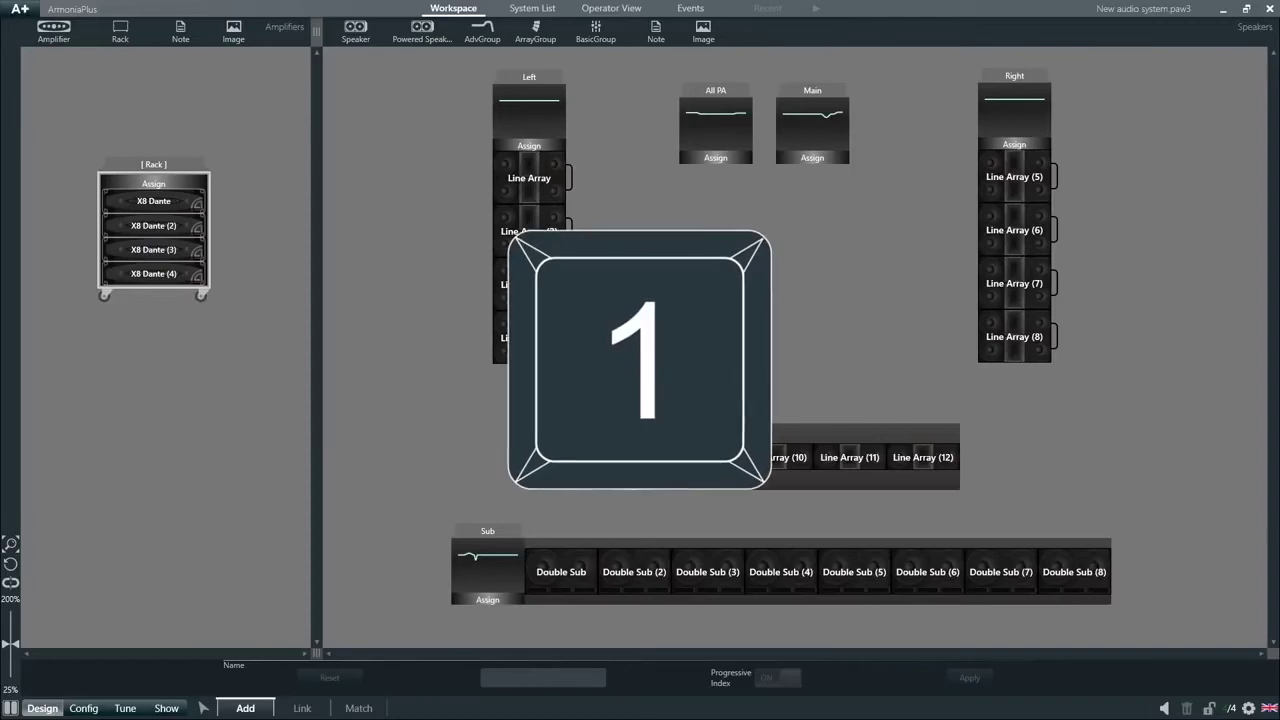
{"action": "key", "text": "2"}
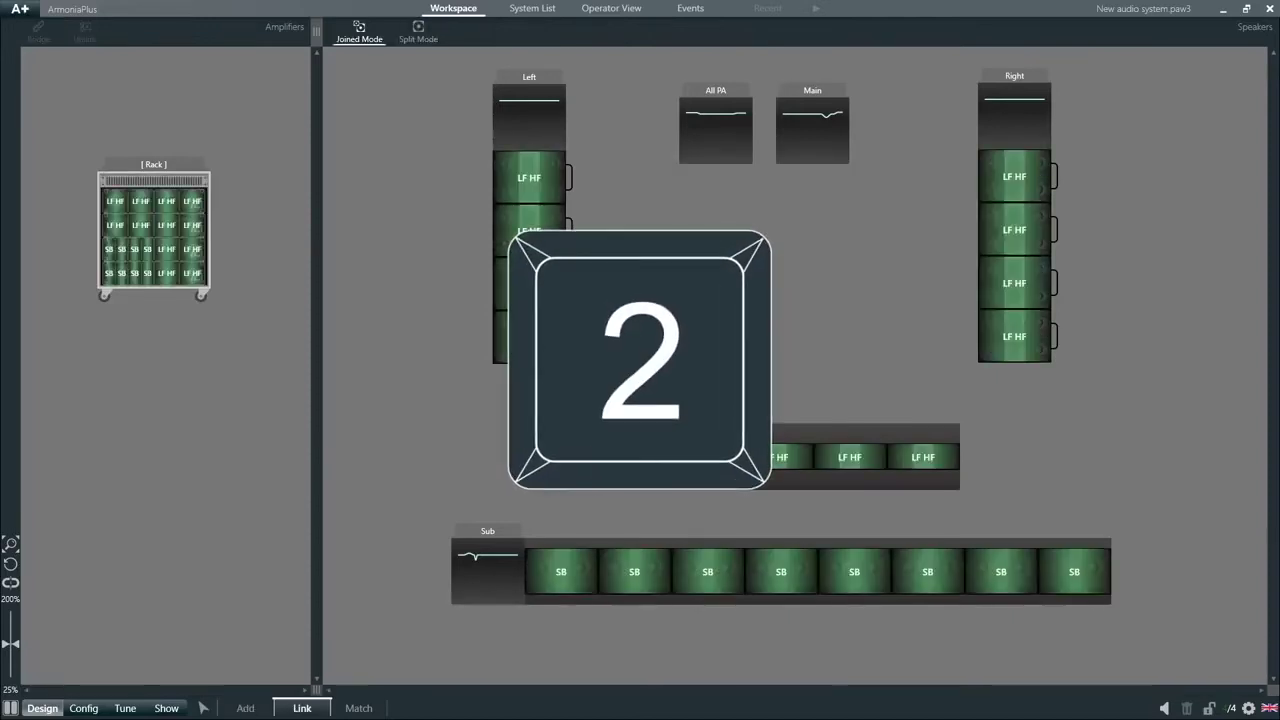
{"action": "key", "text": "3"}
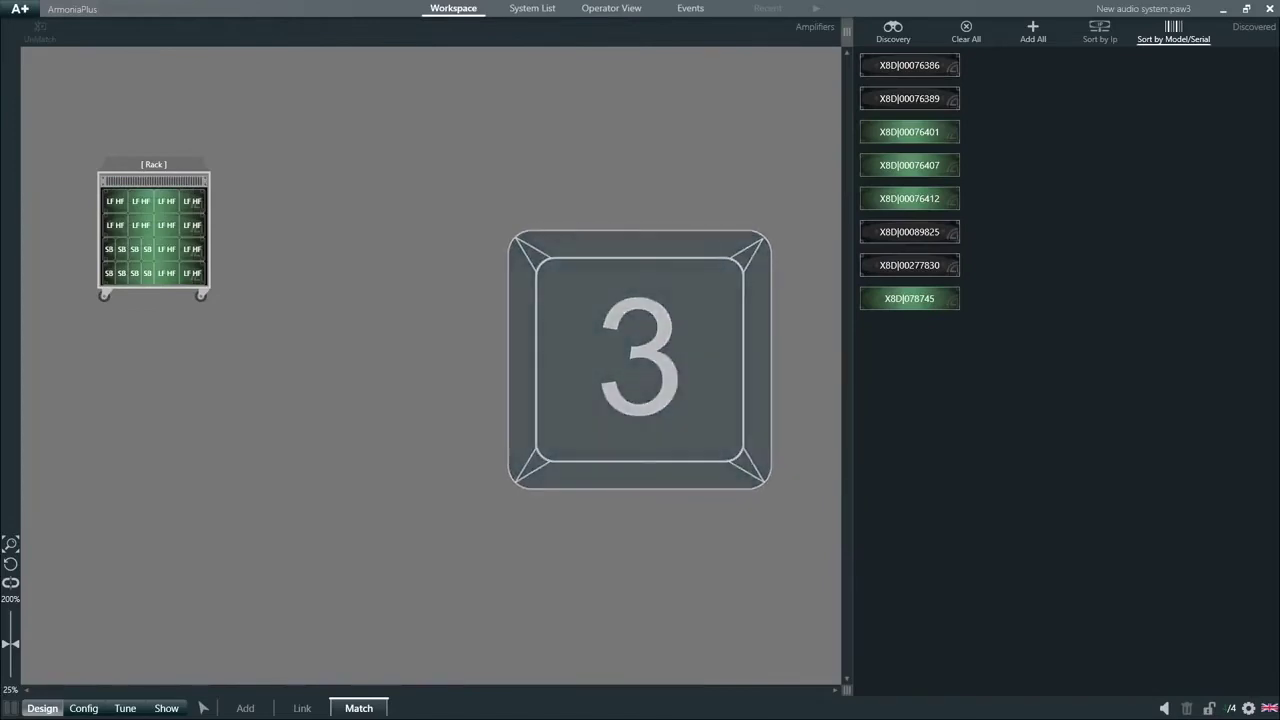
{"action": "key", "text": "q"}
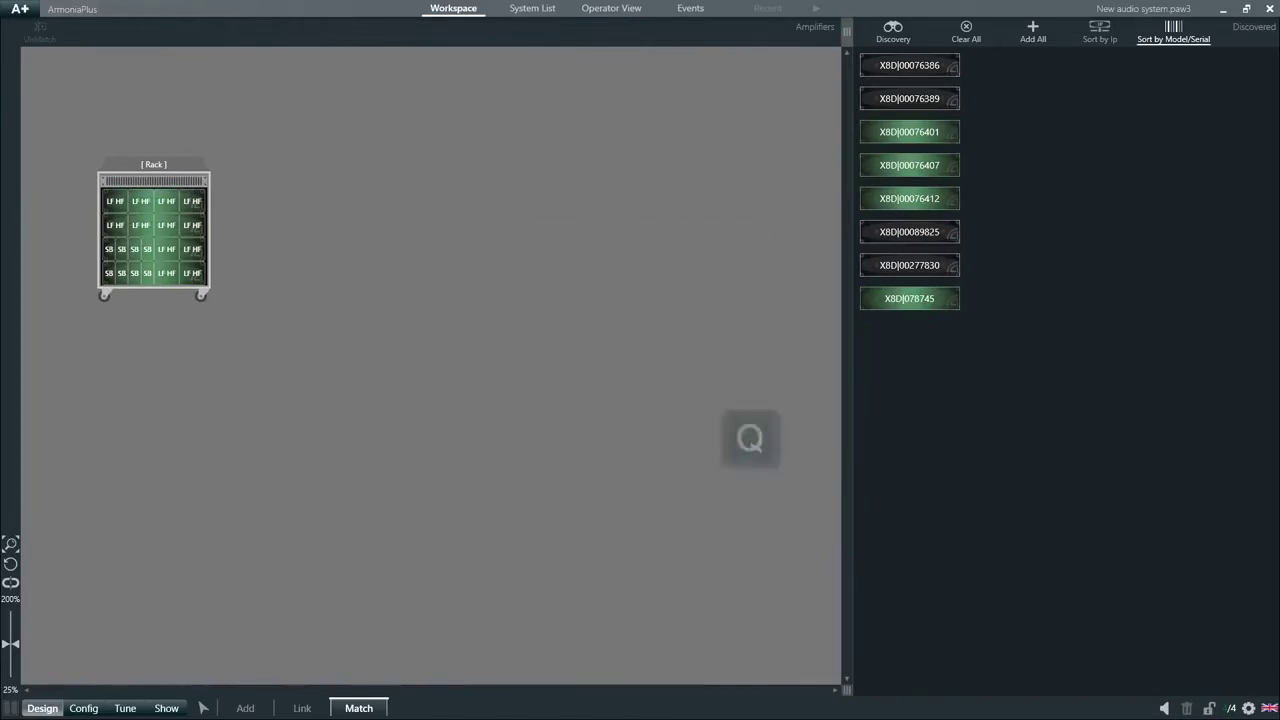
{"action": "key", "text": "Tab"}
{"action": "key", "text": "1"}
{"action": "key", "text": "2"}
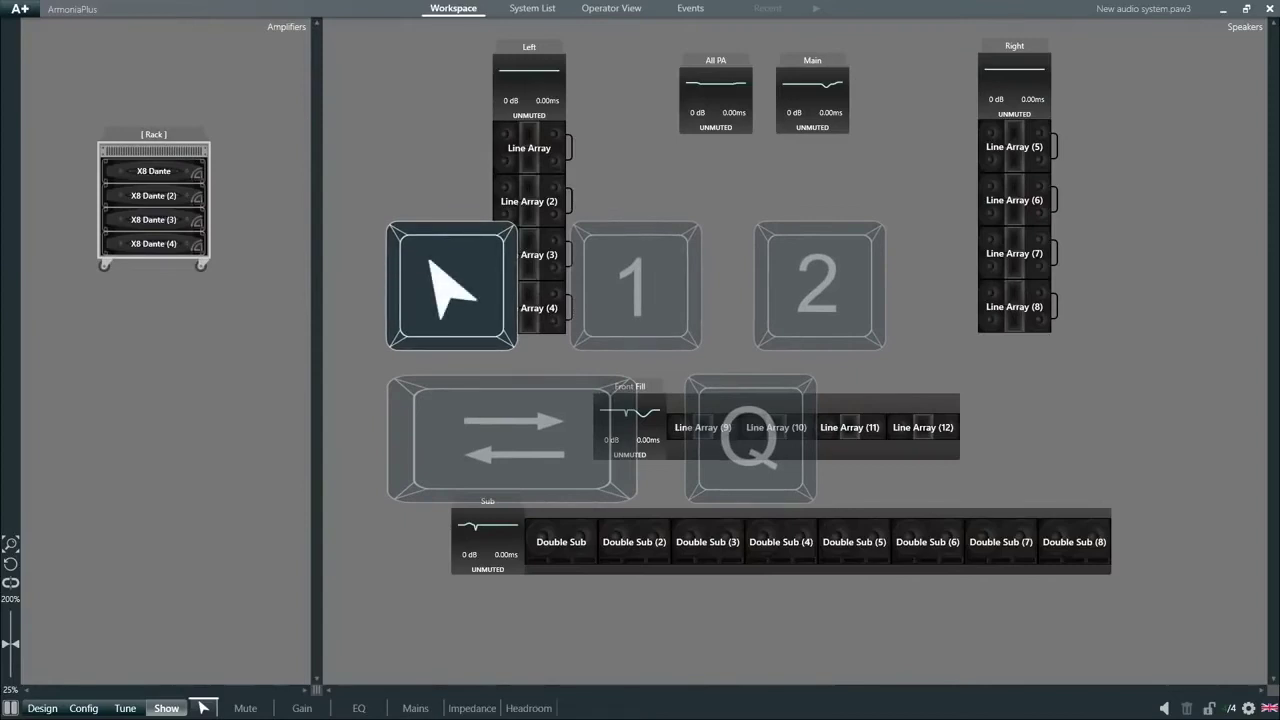
- Open the X8 Dante amplifier's device tab from the rack, then go back to the Workspace
{"action": "left_click", "coordinate": [162, 170]}
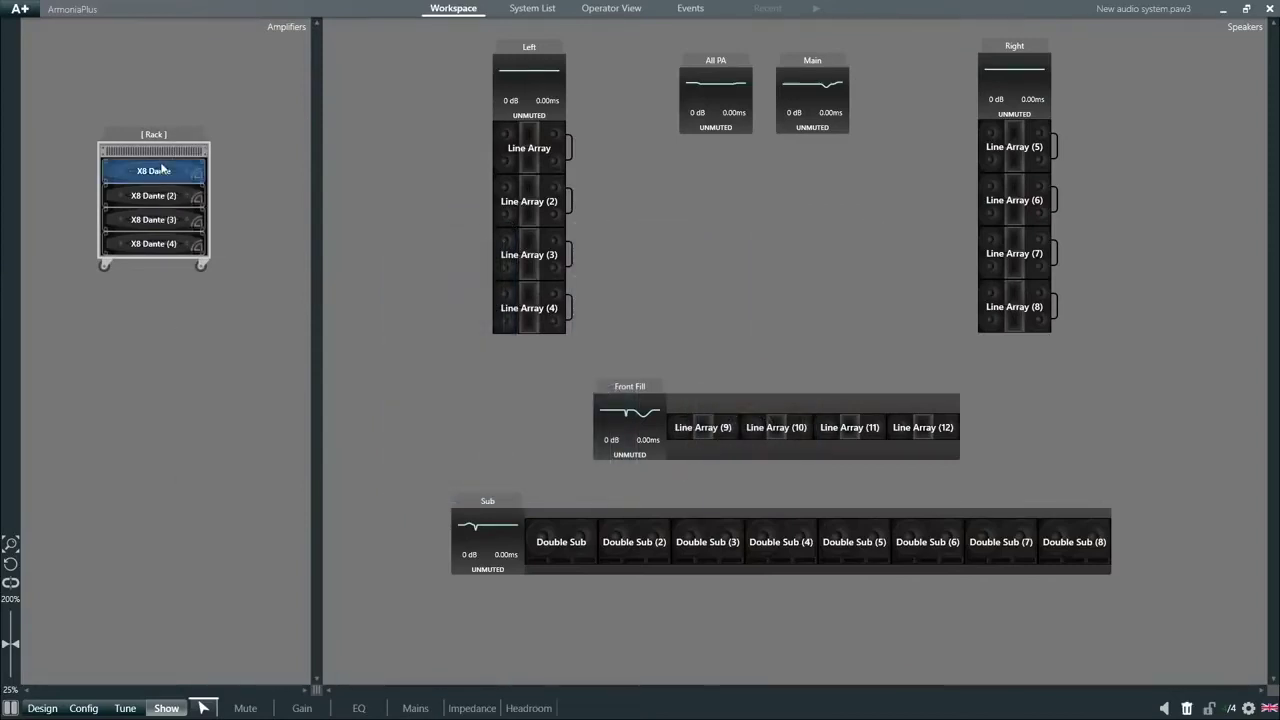
{"action": "double_click", "coordinate": [162, 170]}
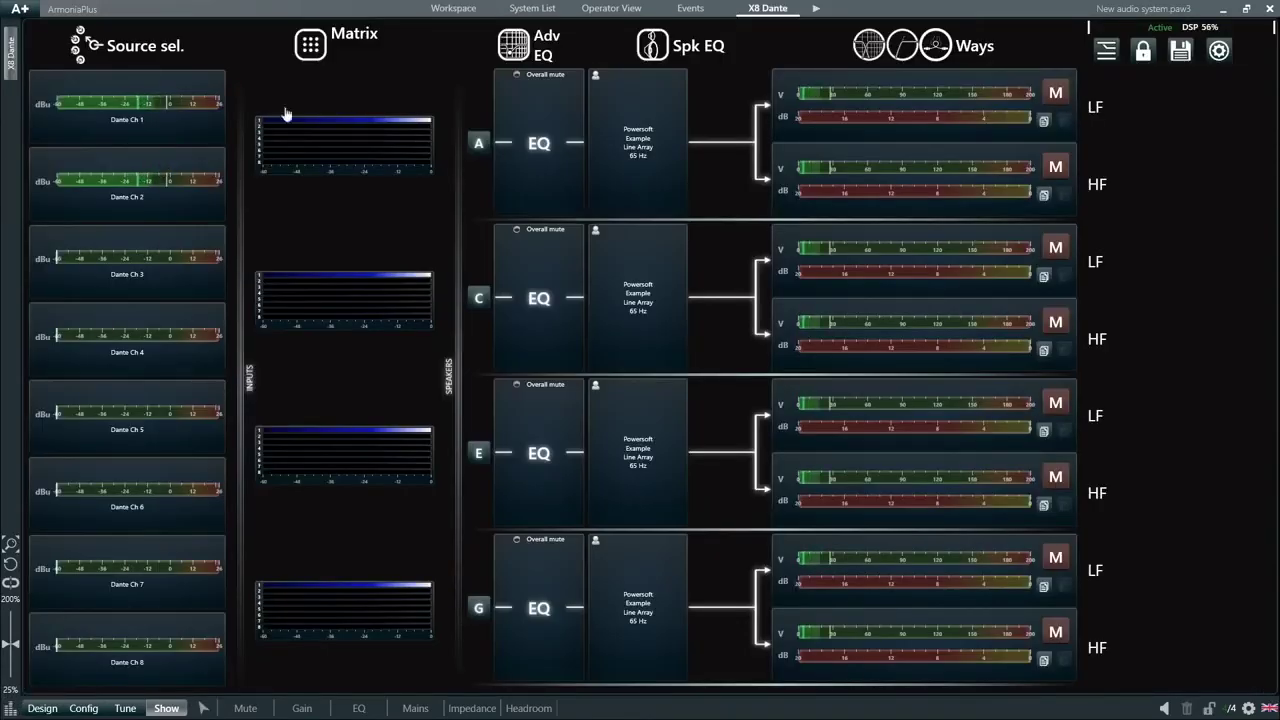
{"action": "left_click", "coordinate": [443, 12]}
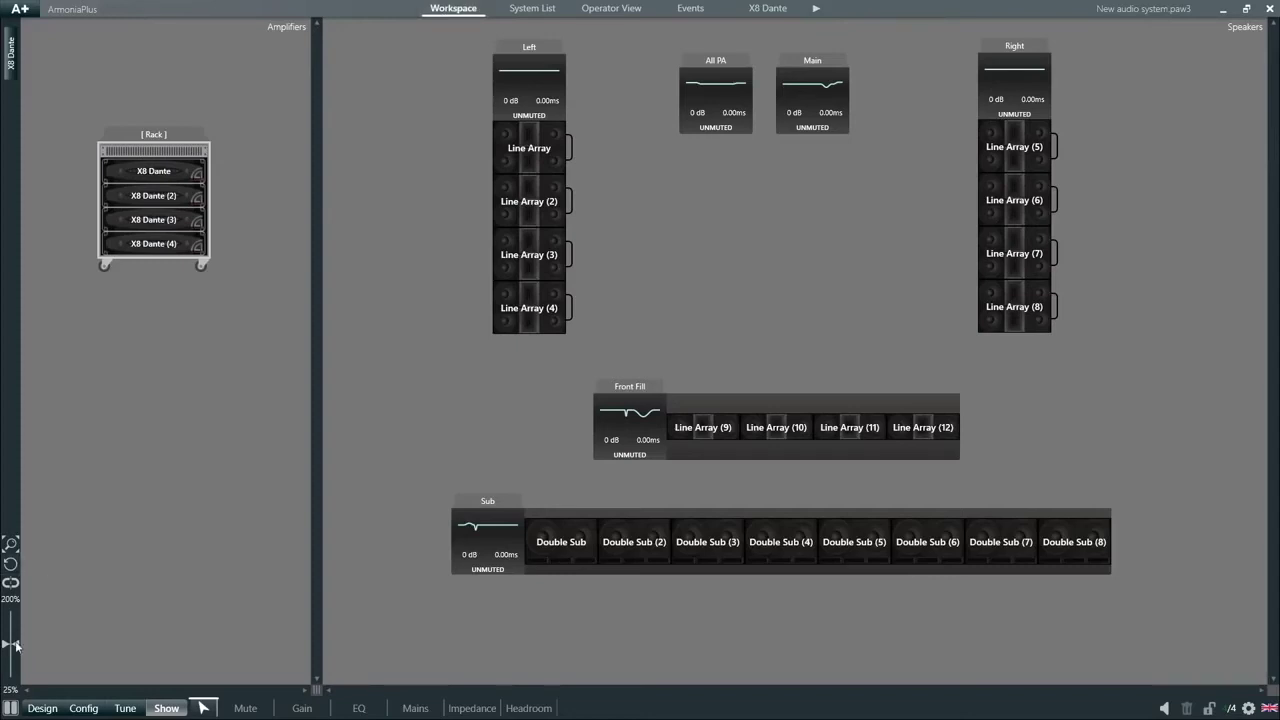
{"action": "left_click_drag", "start_coordinate": [15, 645], "coordinate": [15, 643]}
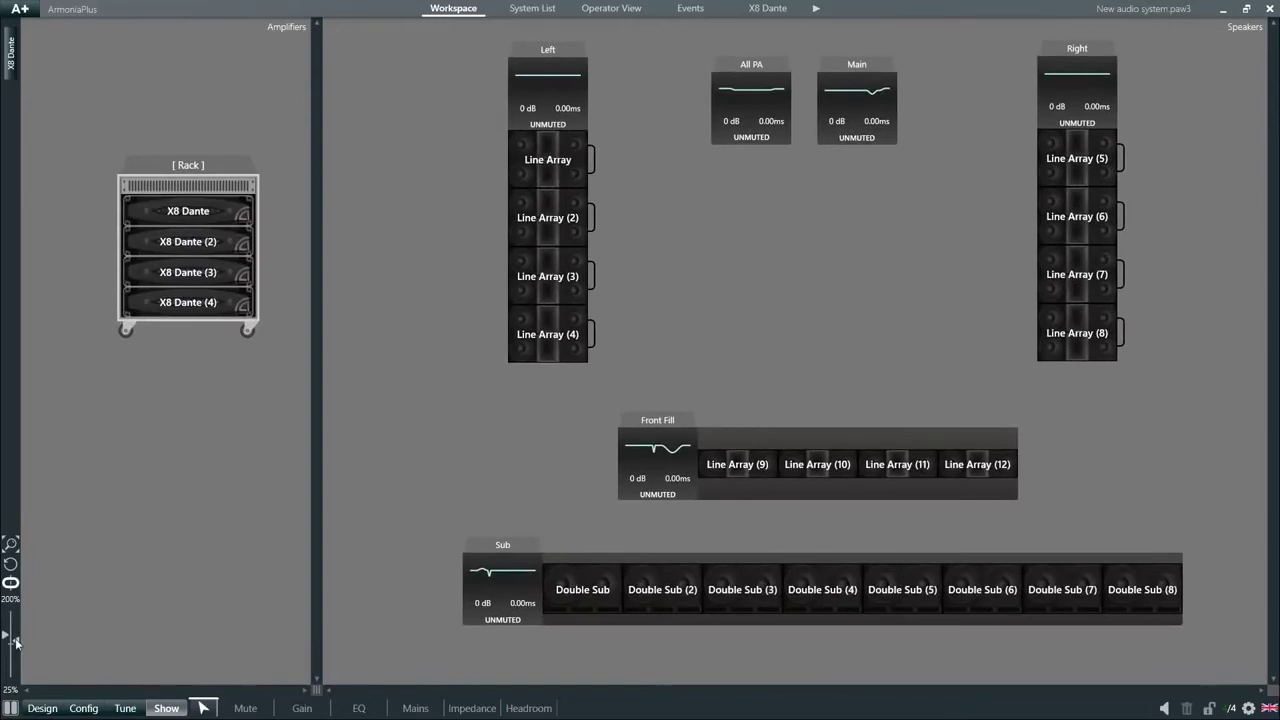
{"action": "left_click", "coordinate": [12, 564]}
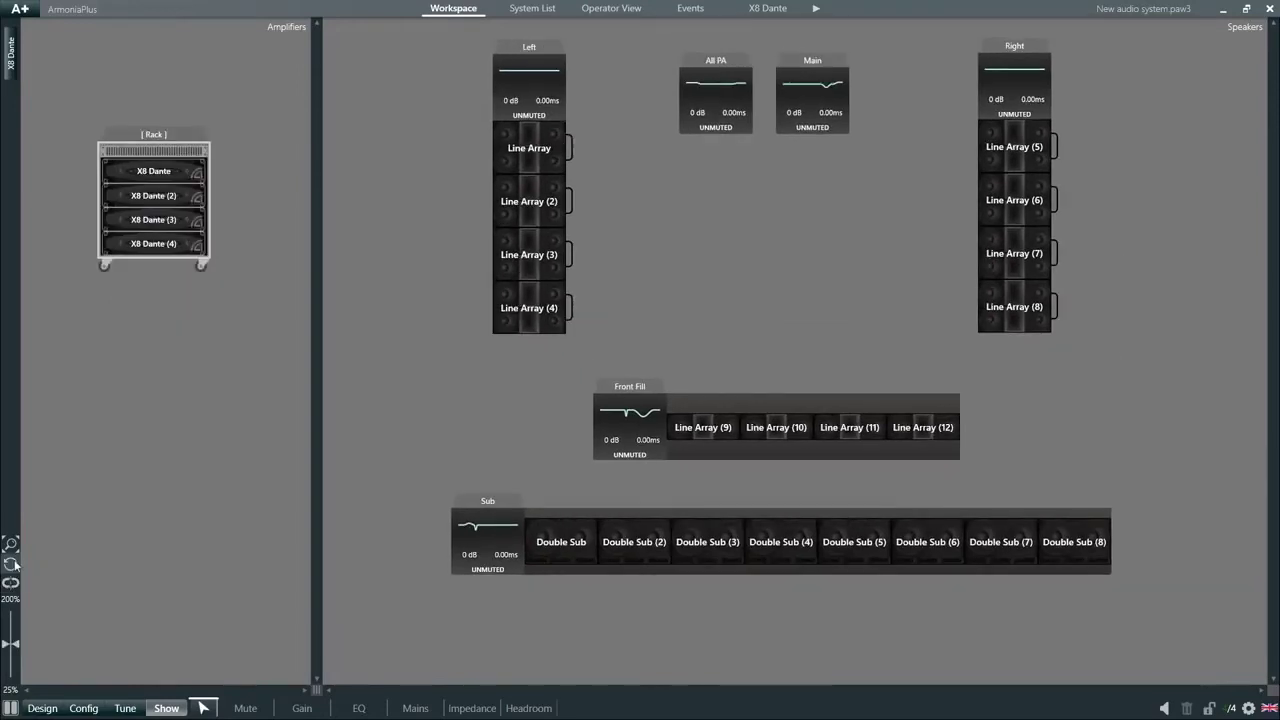
{"action": "left_click", "coordinate": [10, 708]}
{"action": "left_click", "coordinate": [10, 708]}
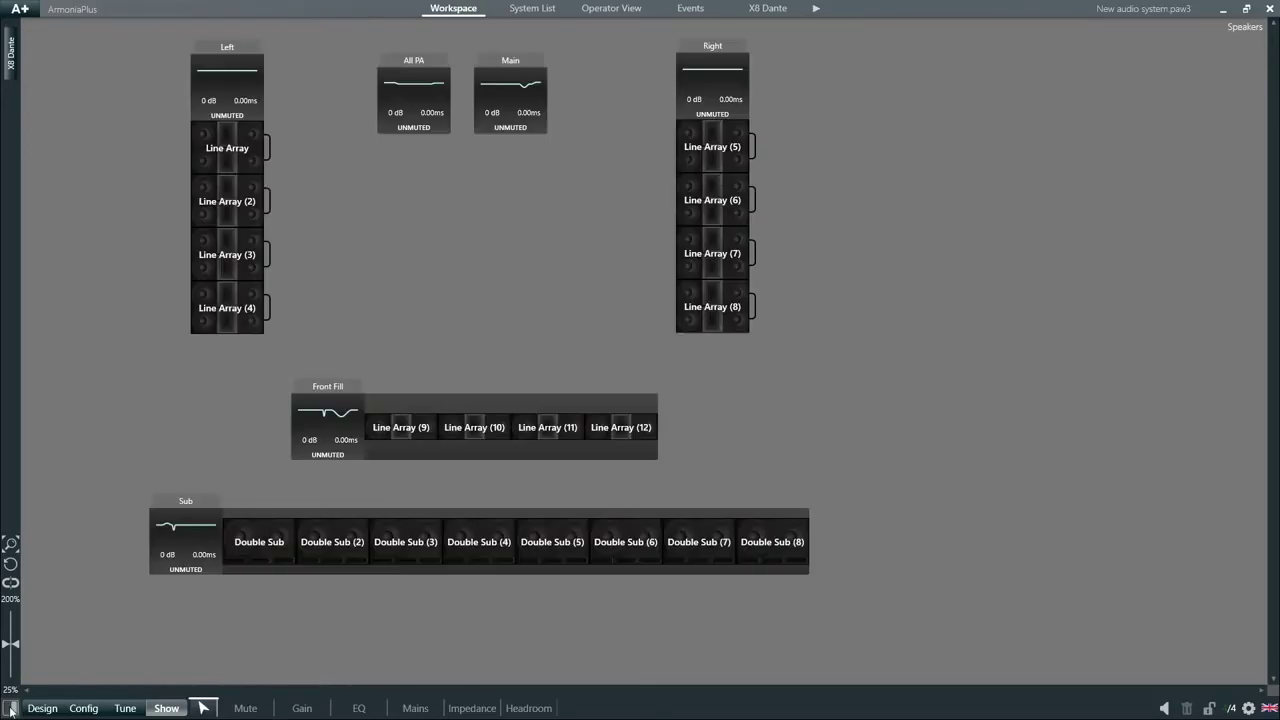
{"action": "left_click", "coordinate": [10, 708]}
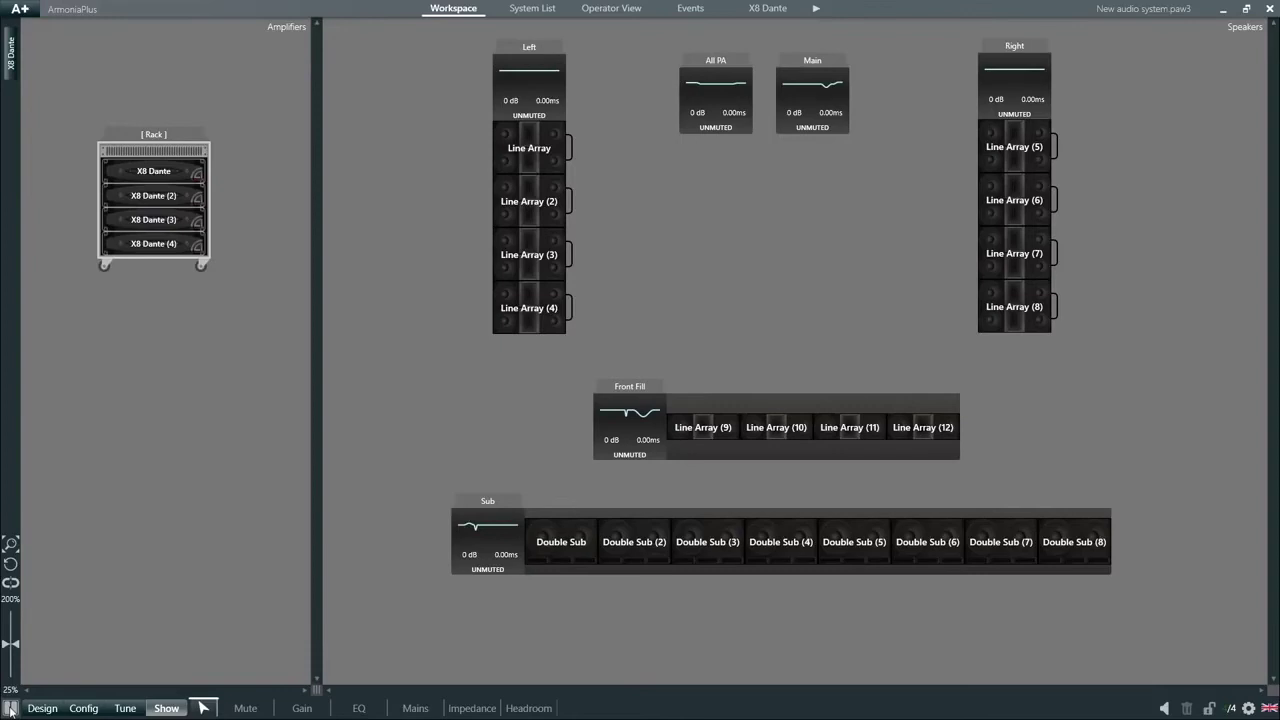
- Tick all four X8 Dante amplifiers in the System List, then open Operator View and Events
{"action": "left_click", "coordinate": [524, 9]}
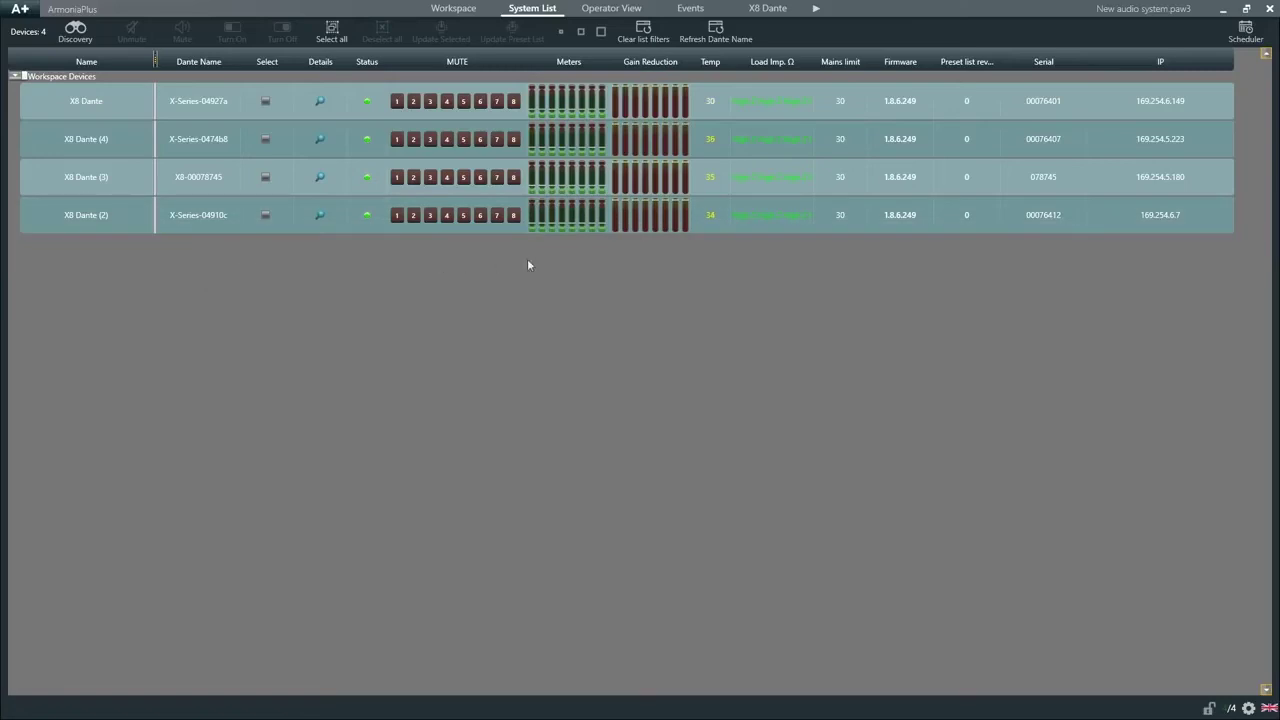
{"action": "left_click", "coordinate": [265, 101]}
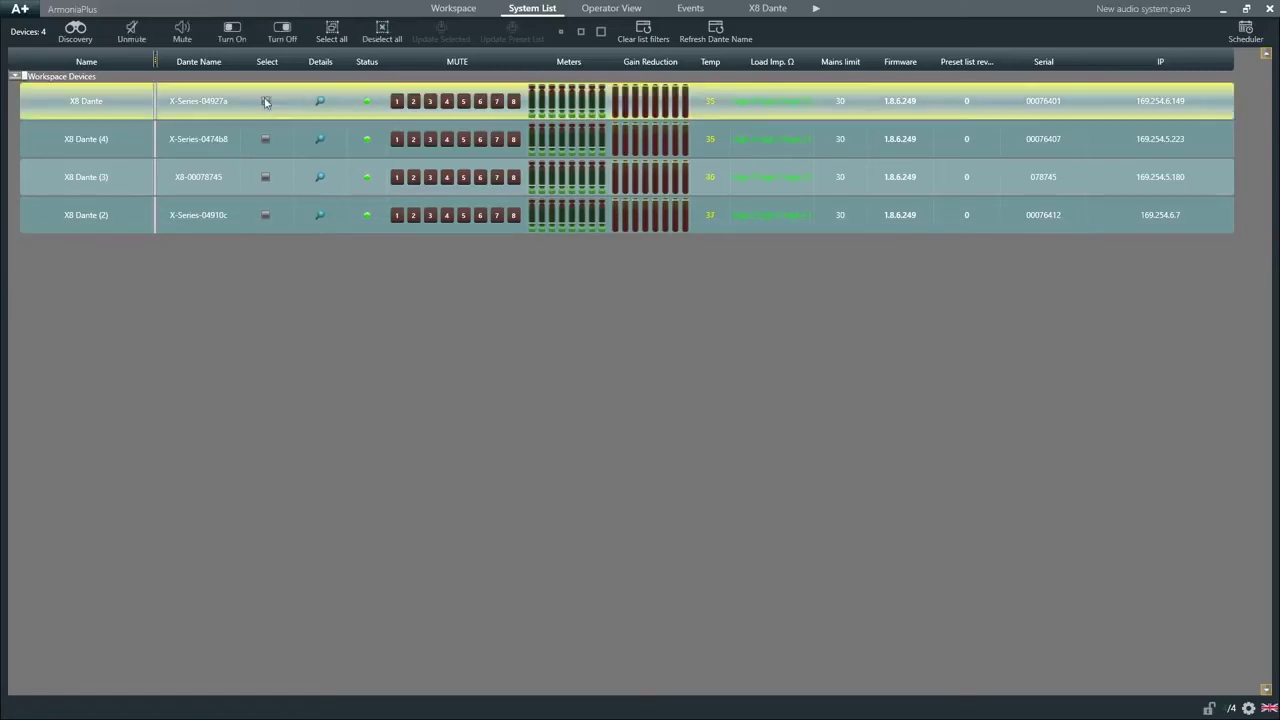
{"action": "left_click", "coordinate": [265, 139]}
{"action": "left_click", "coordinate": [265, 177]}
{"action": "left_click", "coordinate": [265, 215]}
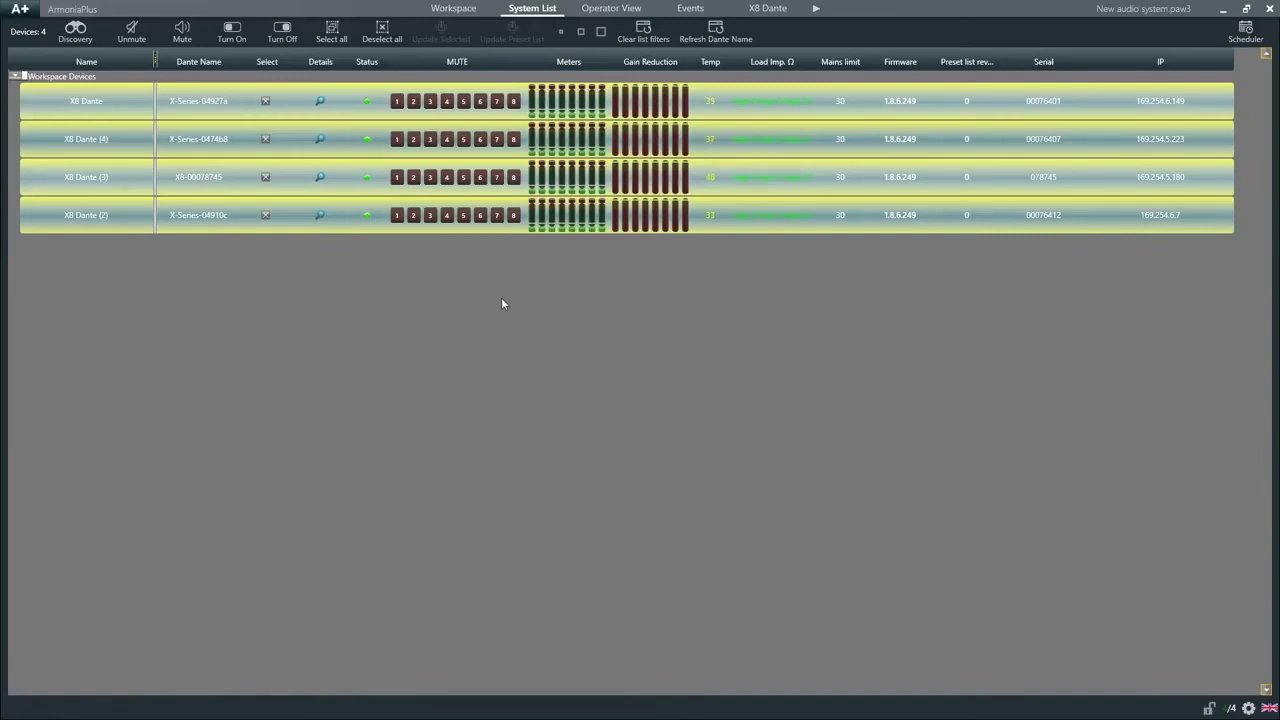
{"action": "left_click", "coordinate": [611, 9]}
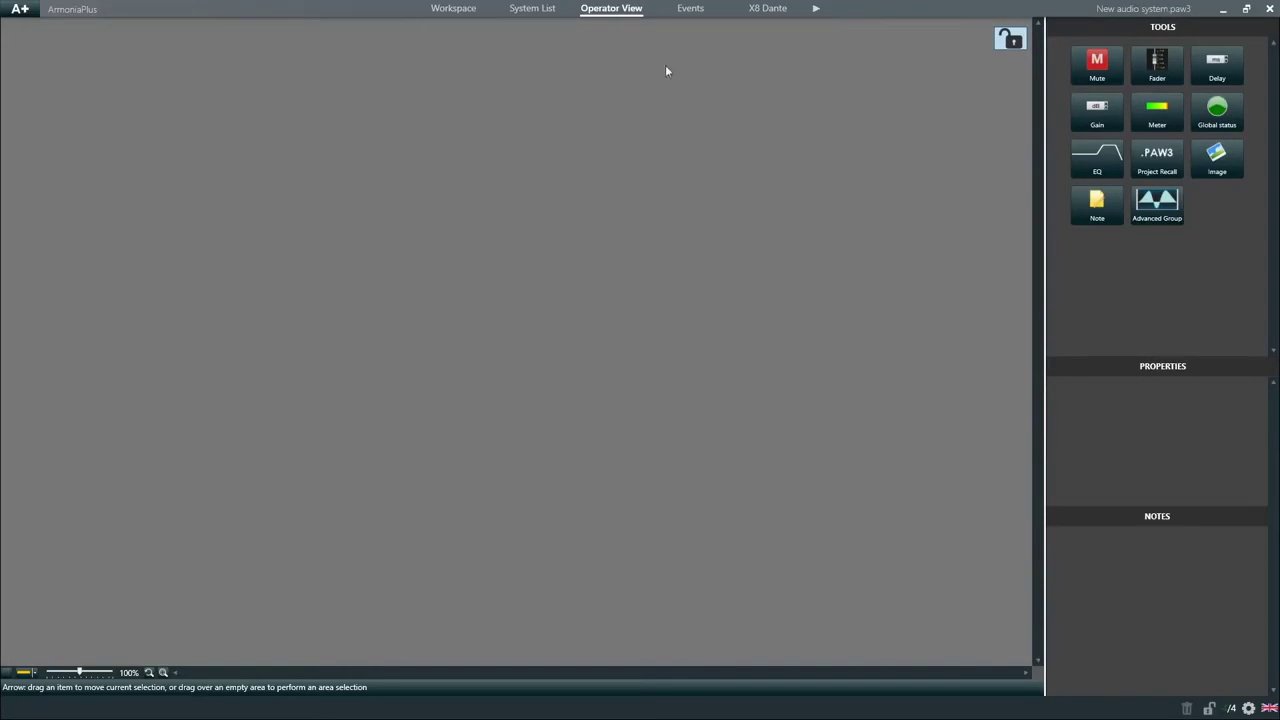
{"action": "left_click", "coordinate": [690, 9]}
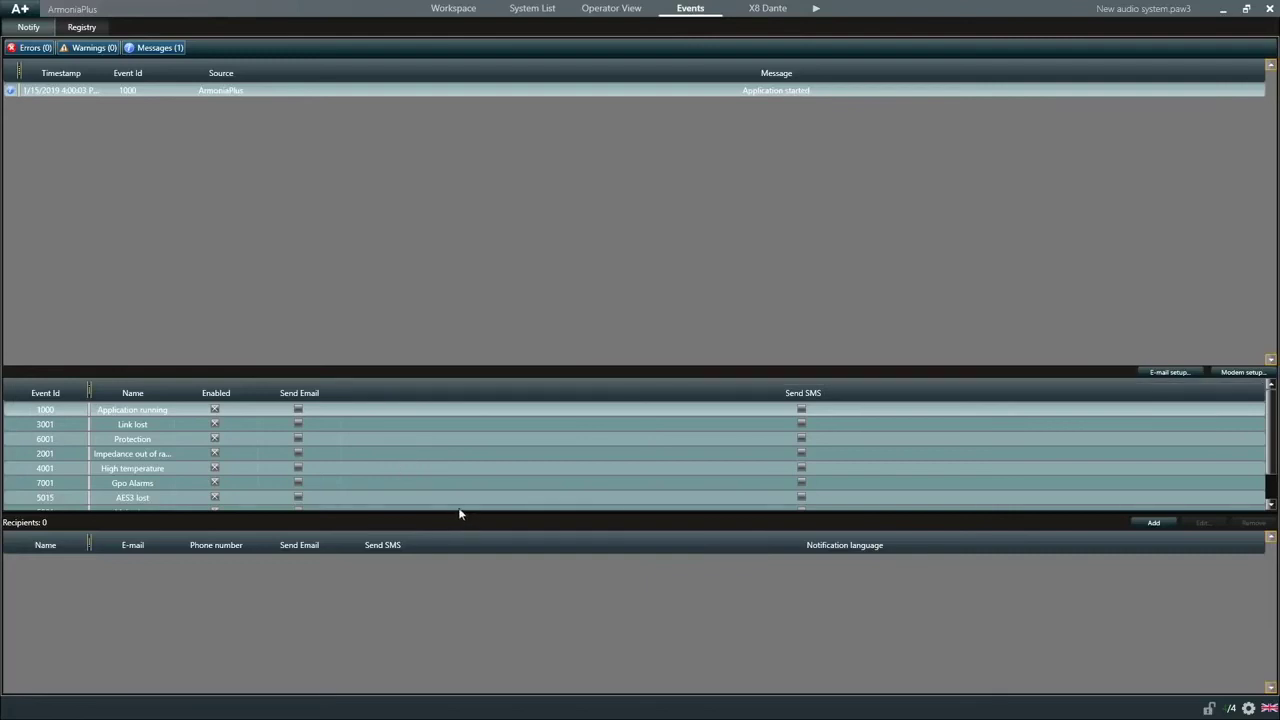
- Drag the splitter down to show all nine event types, then select Application running
{"action": "left_click_drag", "start_coordinate": [460, 513], "coordinate": [461, 563]}
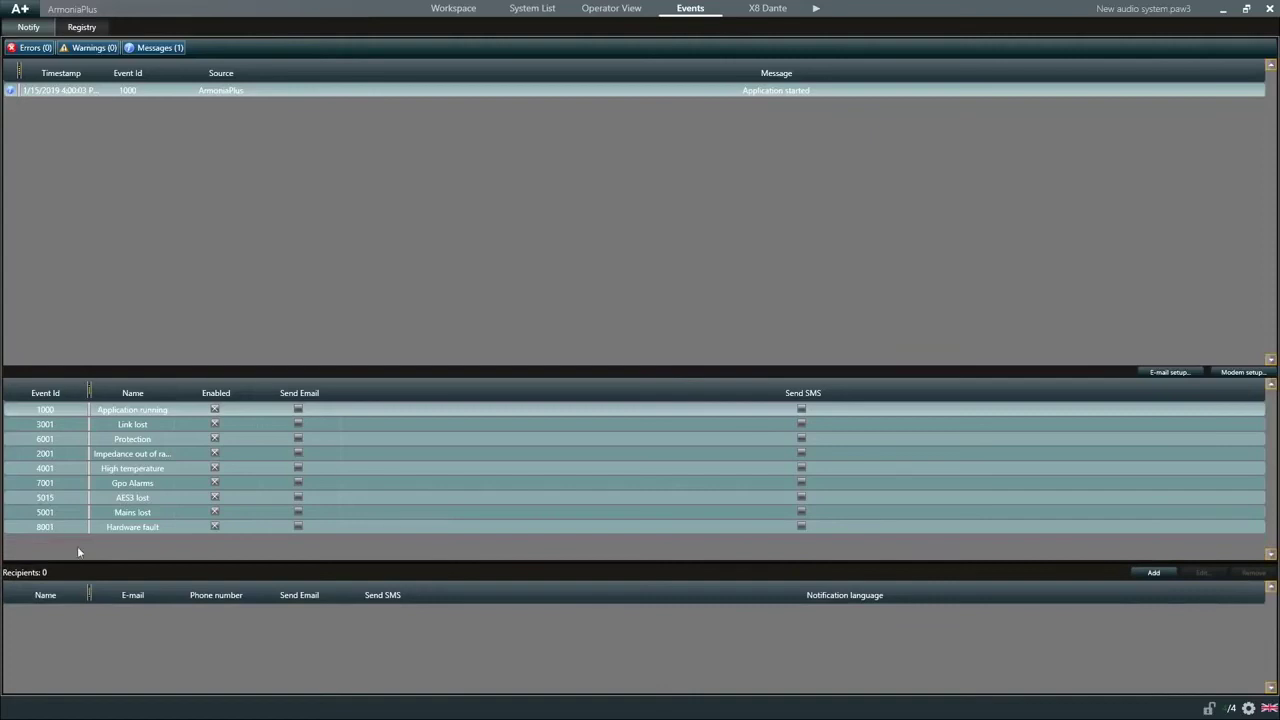
{"action": "left_click", "coordinate": [215, 411]}
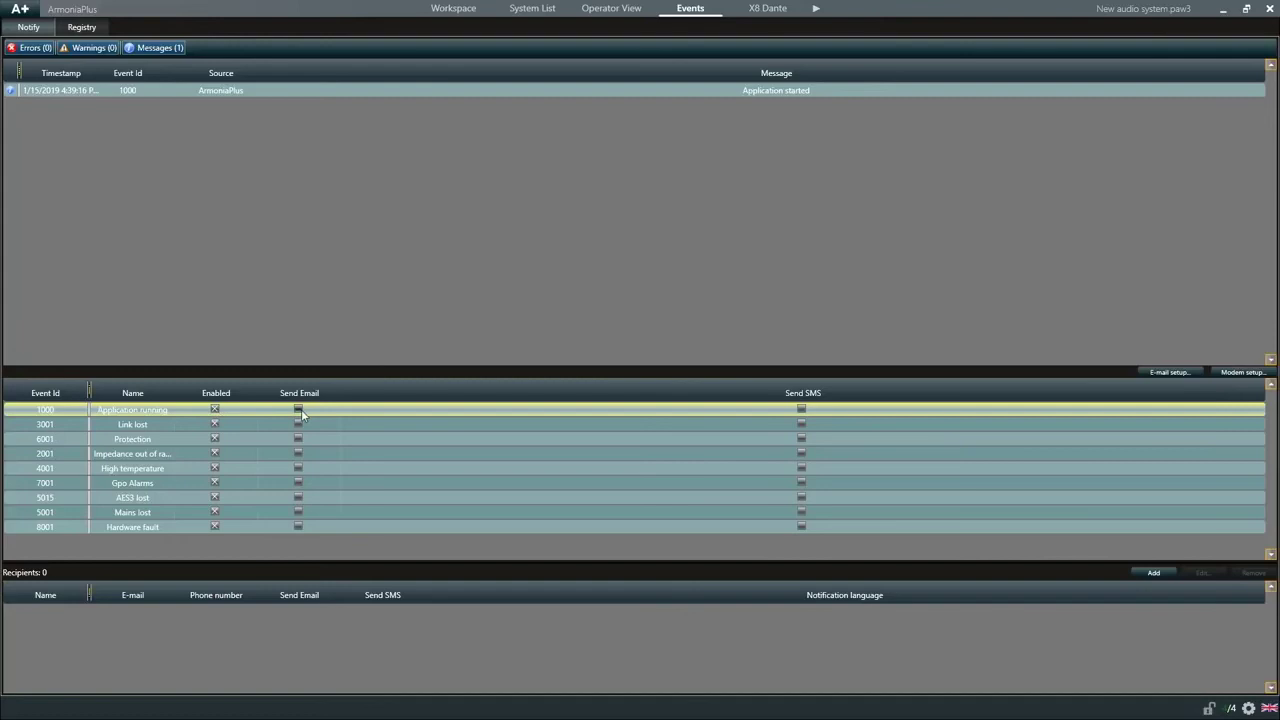
- Switch to the Events Registry and scroll down to the 1/15/2019 Application started entries
{"action": "left_click", "coordinate": [82, 27]}
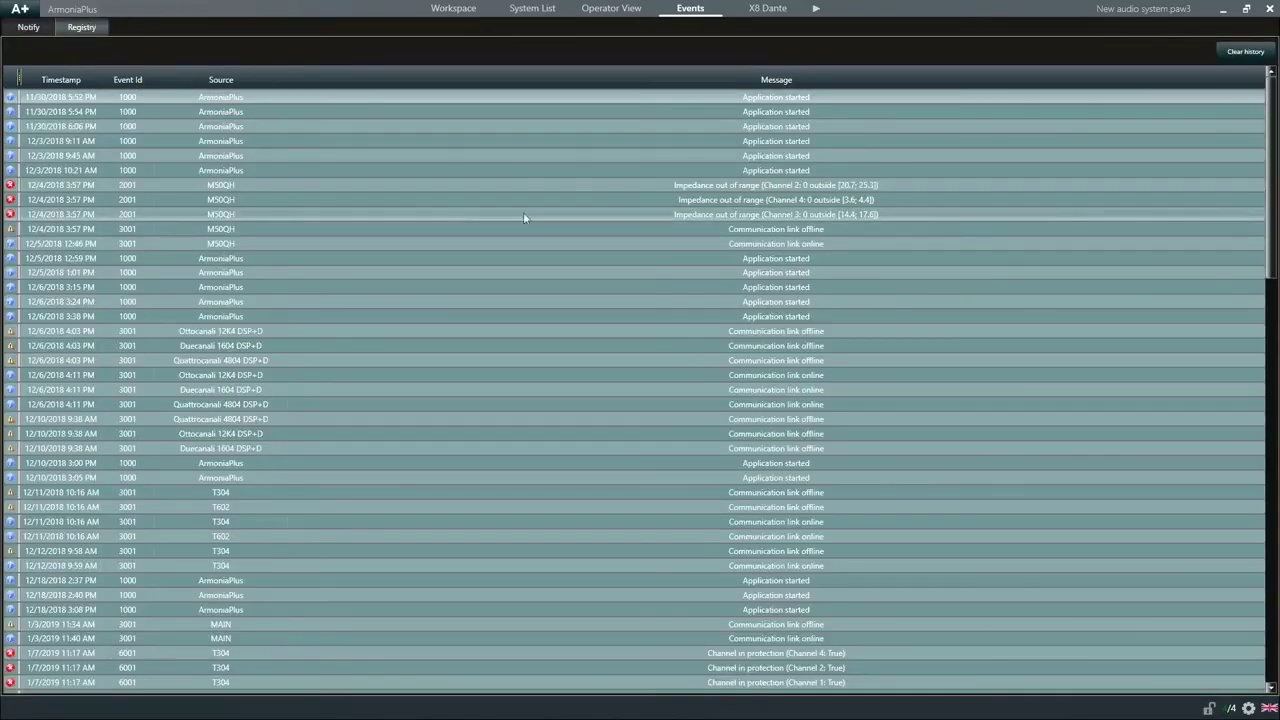
{"action": "left_click_drag", "start_coordinate": [1271, 175], "coordinate": [1271, 587]}
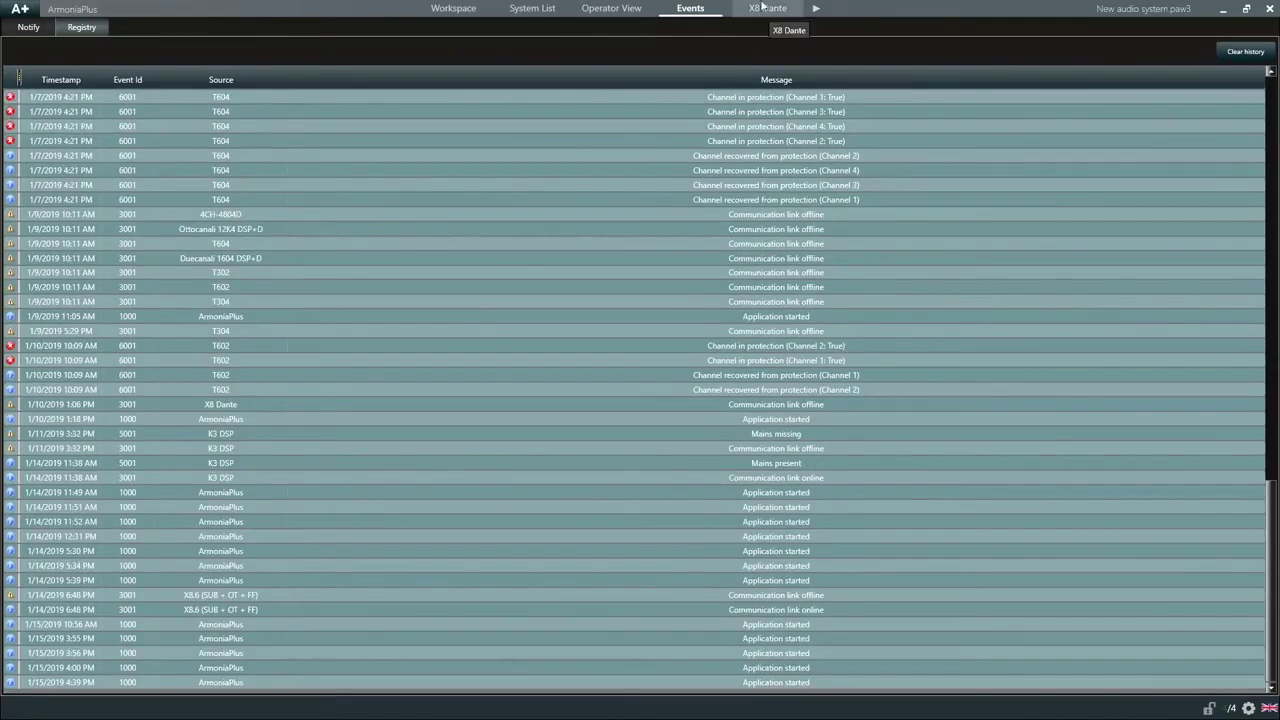
- Open the X8 Dante (2) page from the rack, view the X8 Dante page, then return to Workspace
{"action": "left_click", "coordinate": [452, 8]}
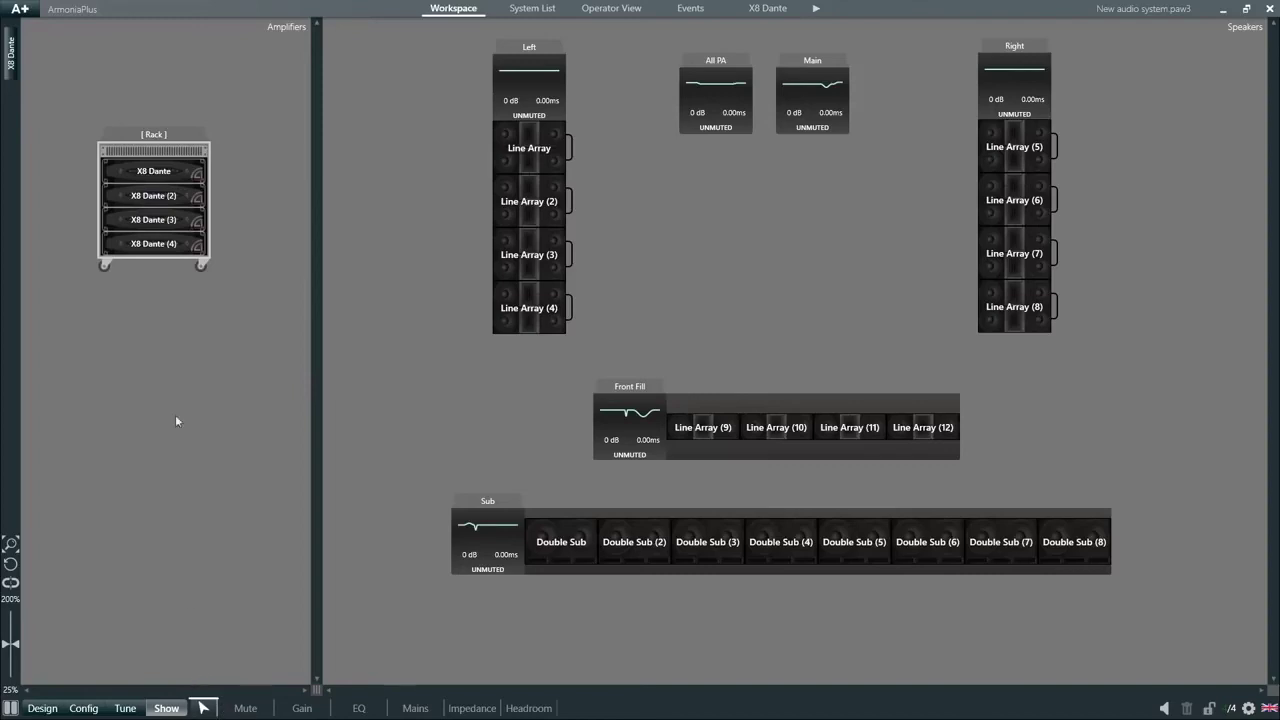
{"action": "left_click", "coordinate": [171, 202]}
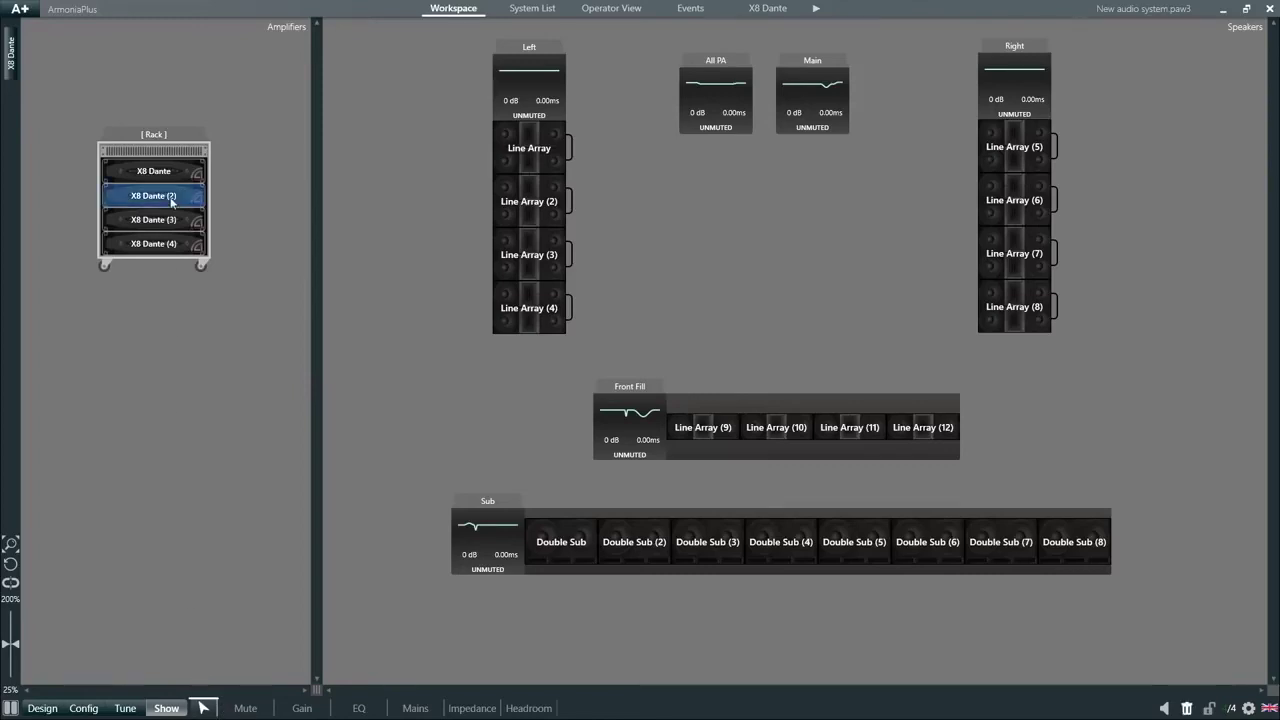
{"action": "left_click", "coordinate": [171, 202]}
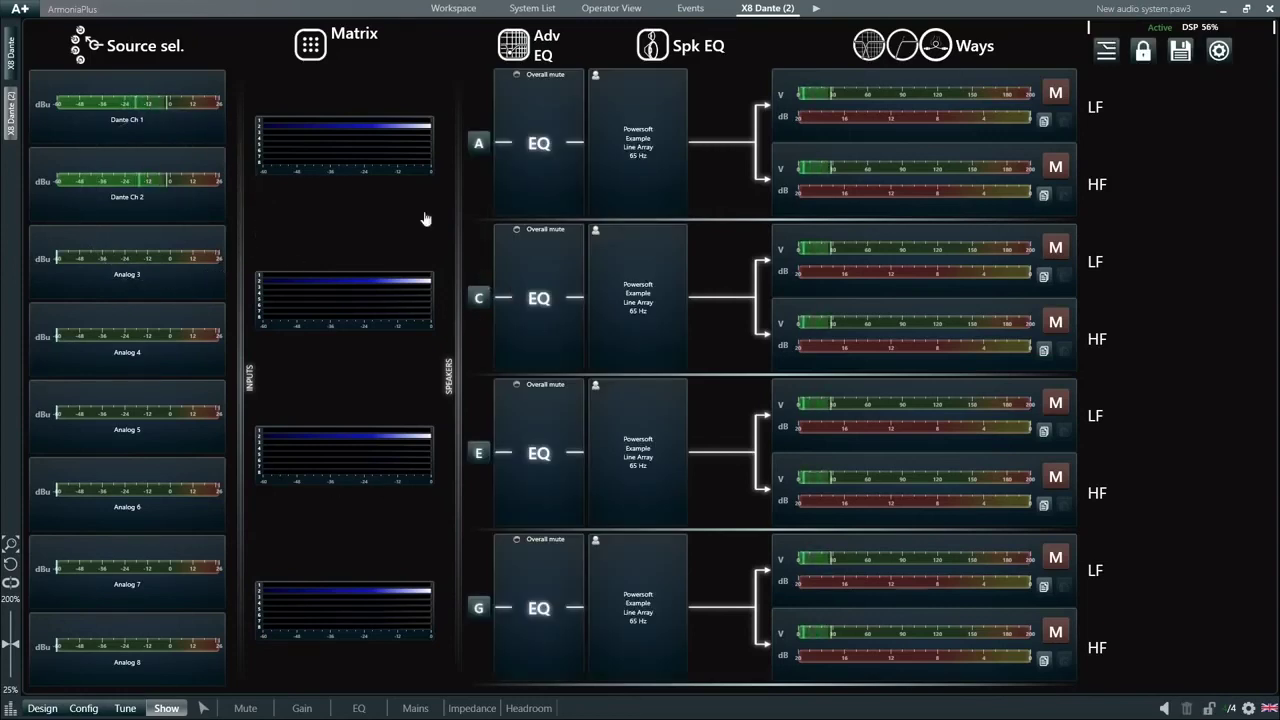
{"action": "left_click", "coordinate": [12, 62]}
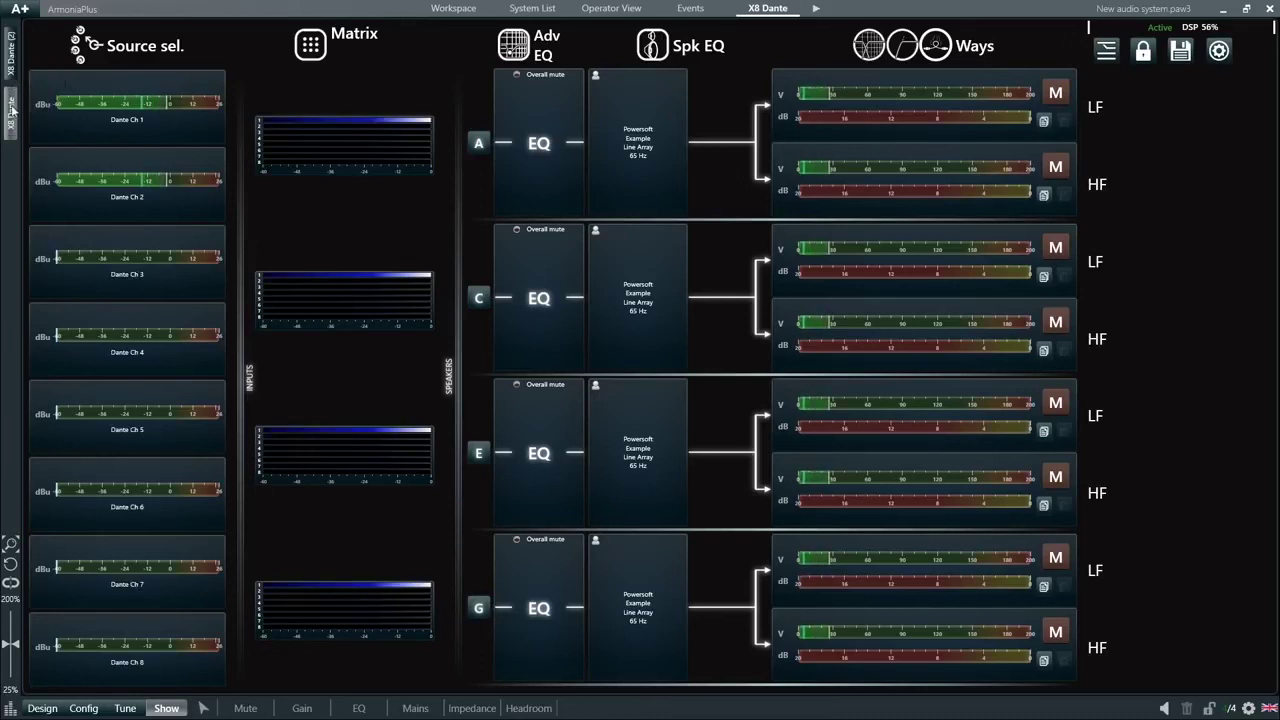
{"action": "left_click", "coordinate": [450, 10]}
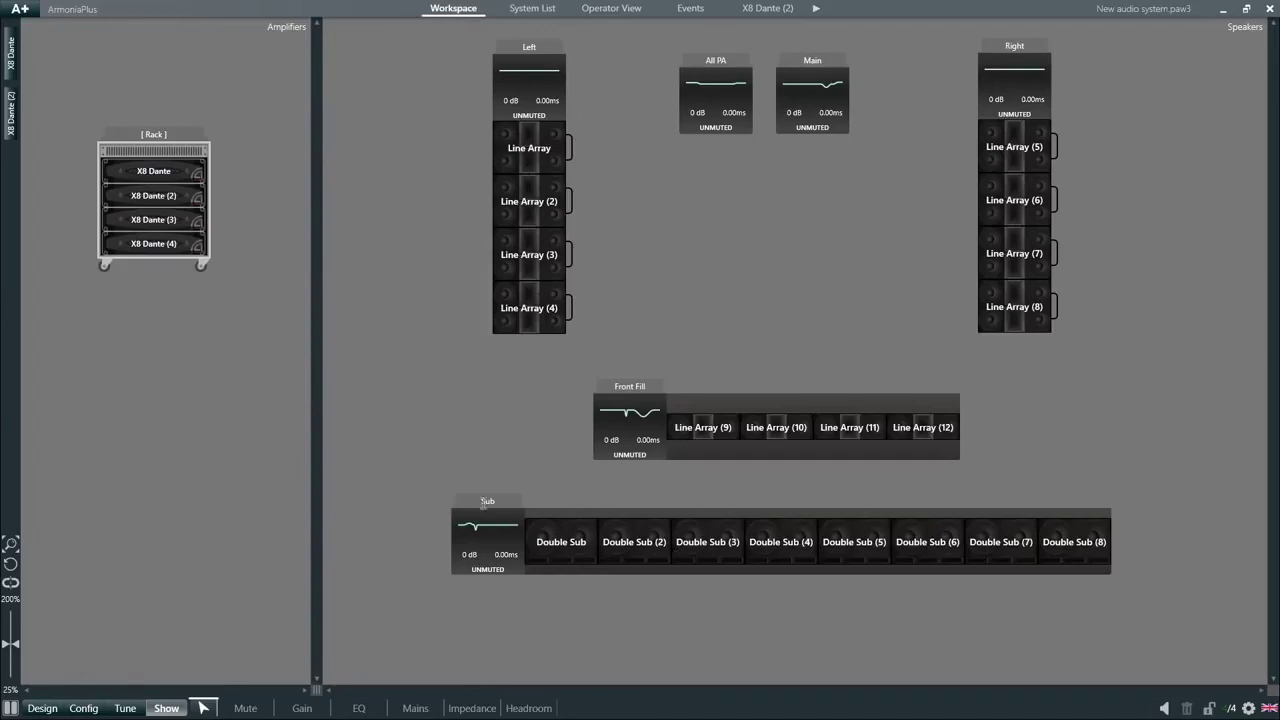
- Open the Main and All PA group EQ pages, returning to the Workspace after each
{"action": "double_click", "coordinate": [822, 104]}
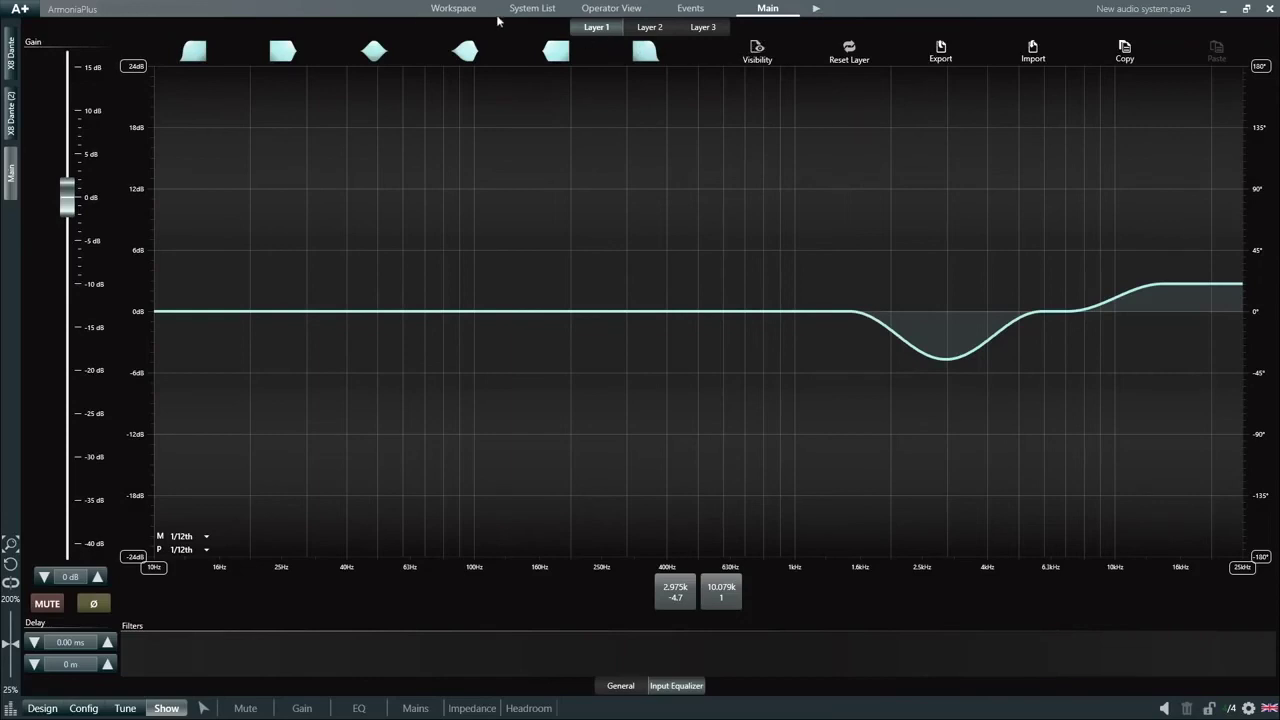
{"action": "left_click", "coordinate": [468, 12]}
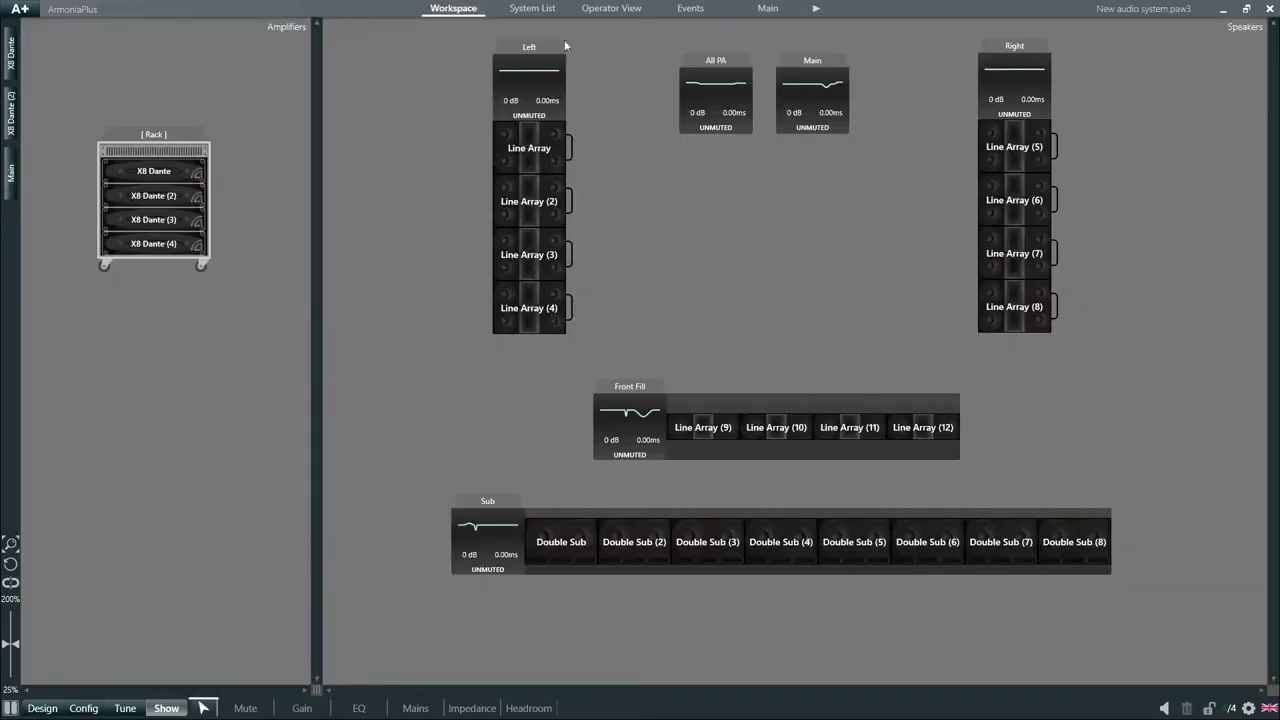
{"action": "double_click", "coordinate": [716, 99]}
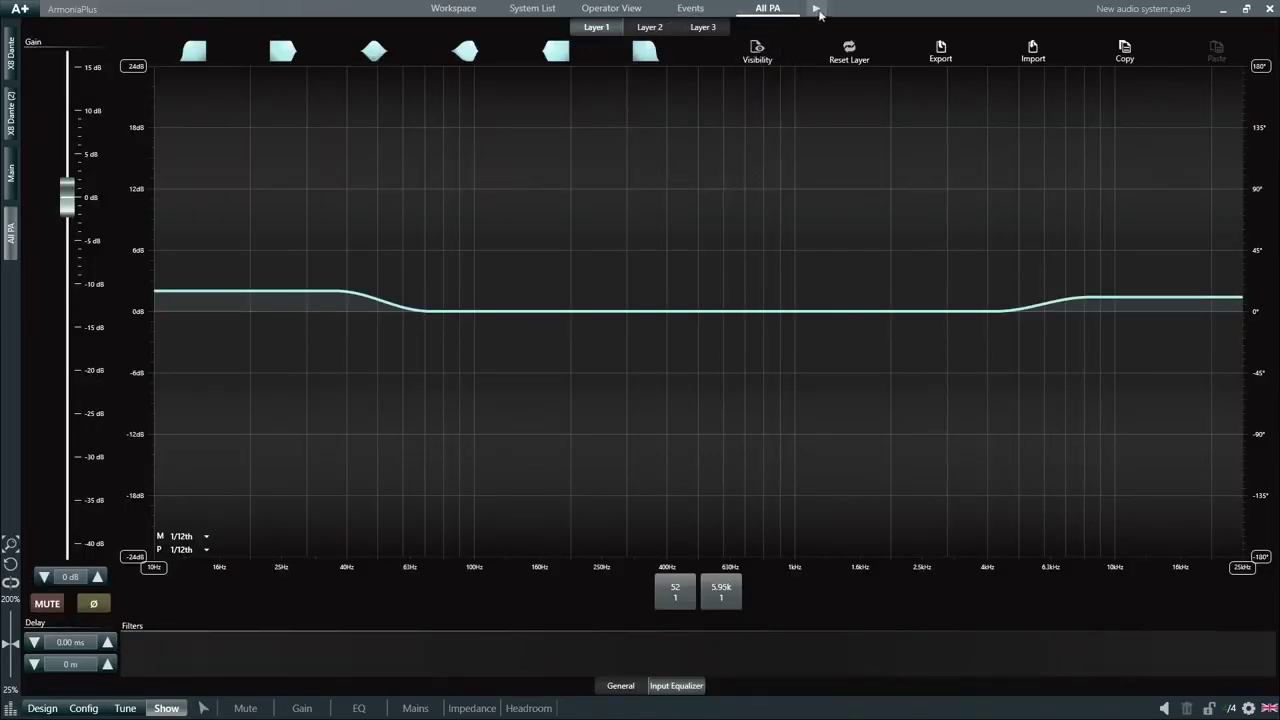
{"action": "left_click", "coordinate": [467, 7]}
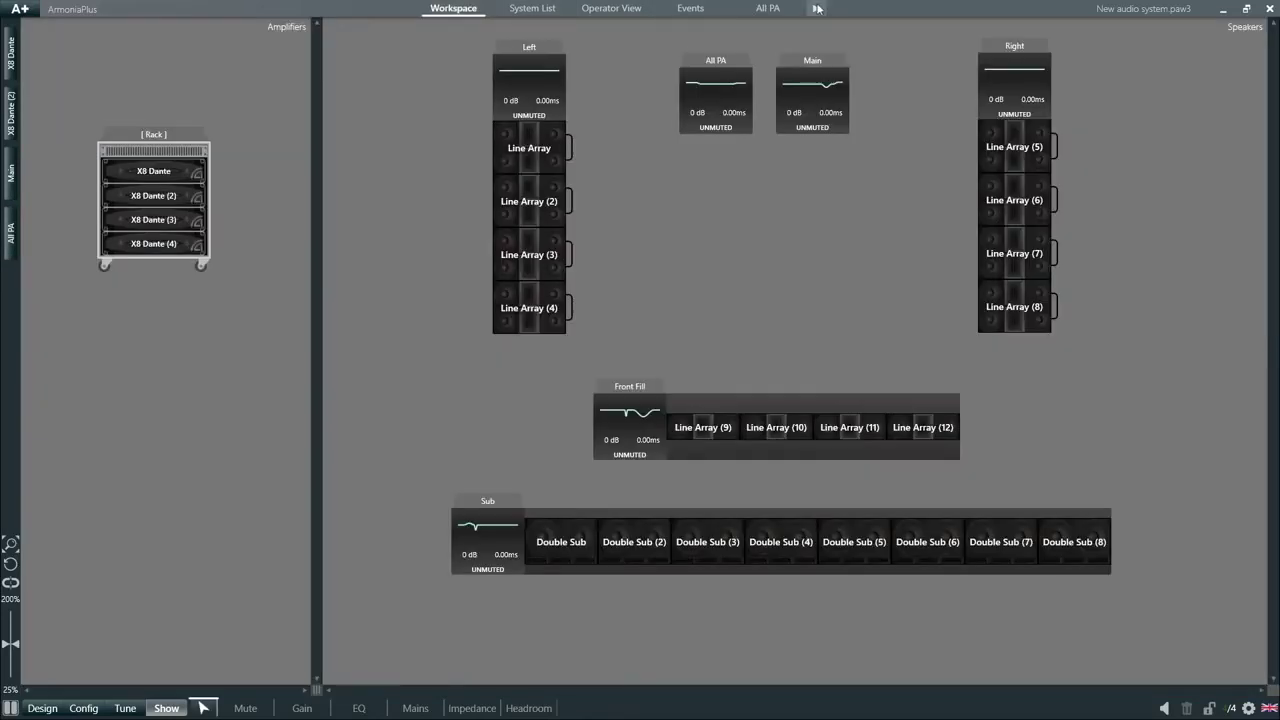
- Pin All PA and Main to the sidebar in the pinned and recent pages list
{"action": "left_click", "coordinate": [817, 8]}
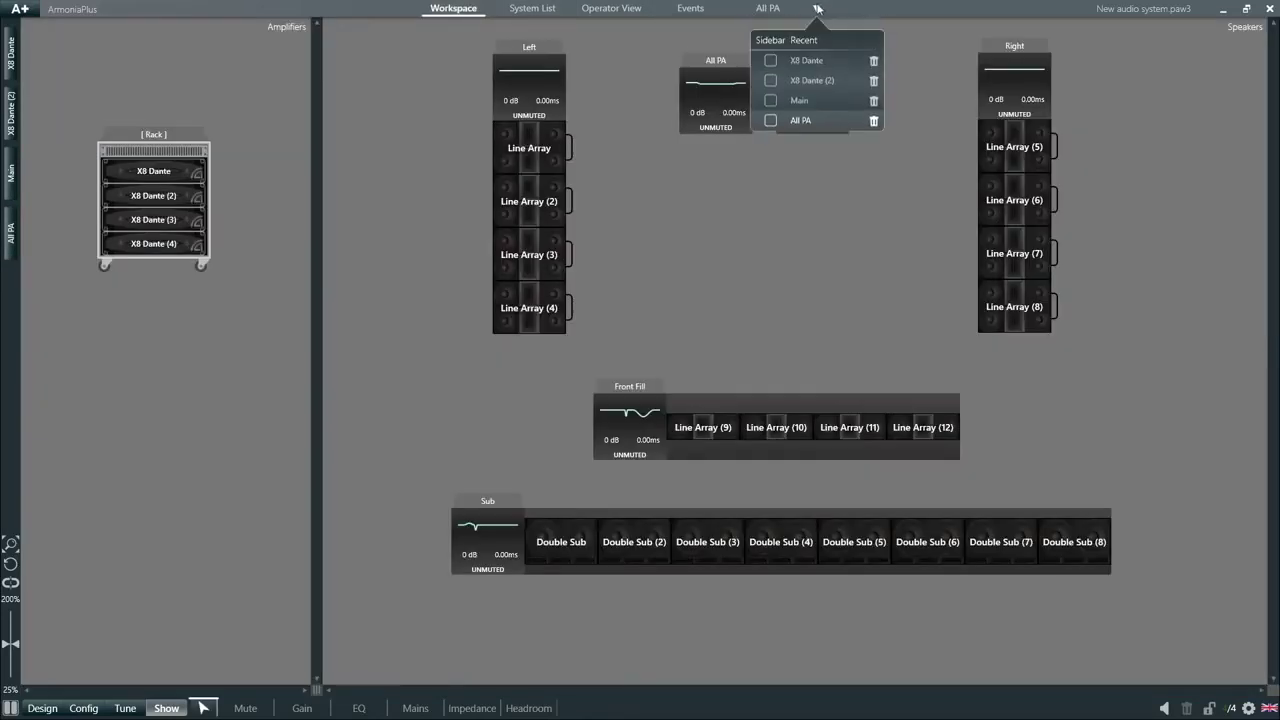
{"action": "left_click", "coordinate": [771, 121]}
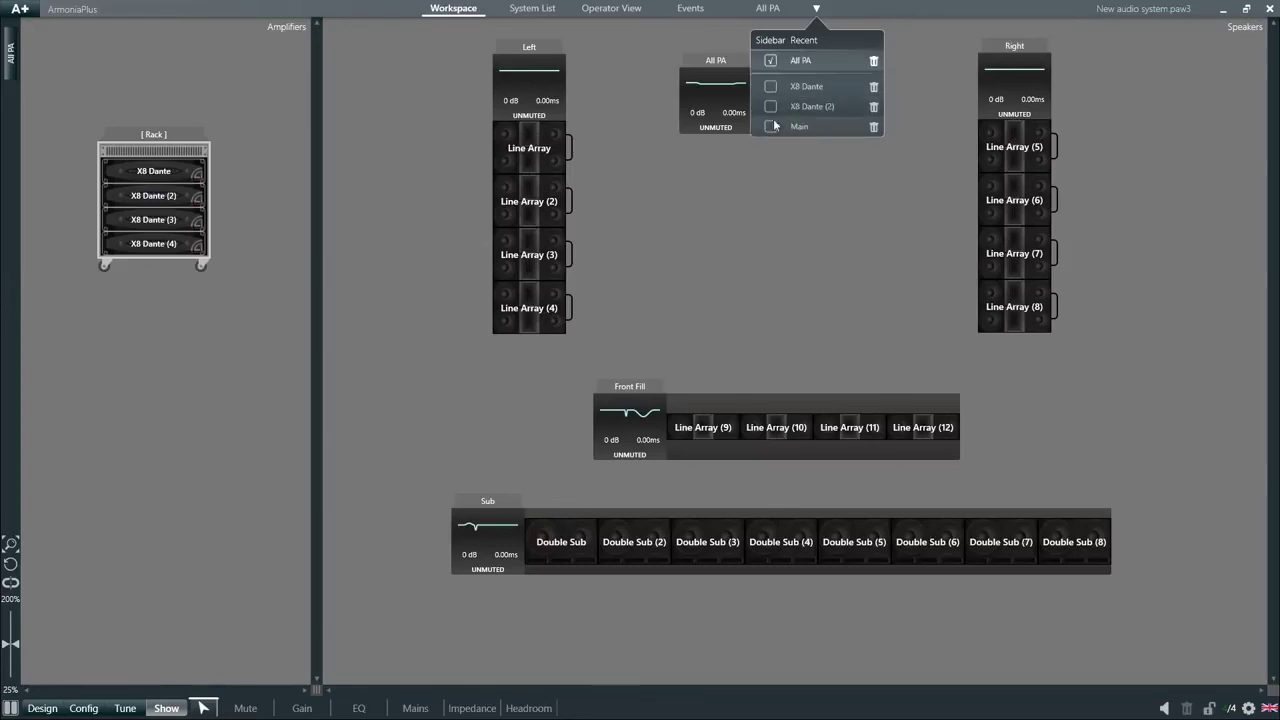
{"action": "left_click", "coordinate": [771, 126]}
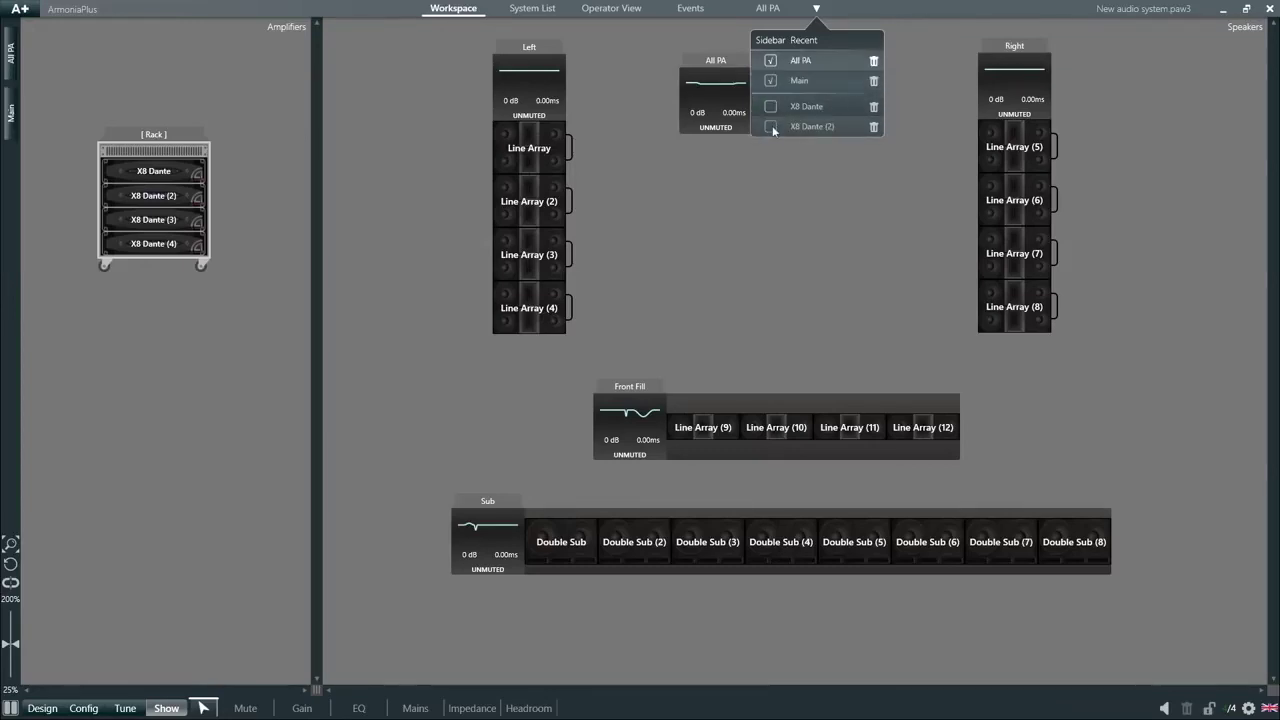